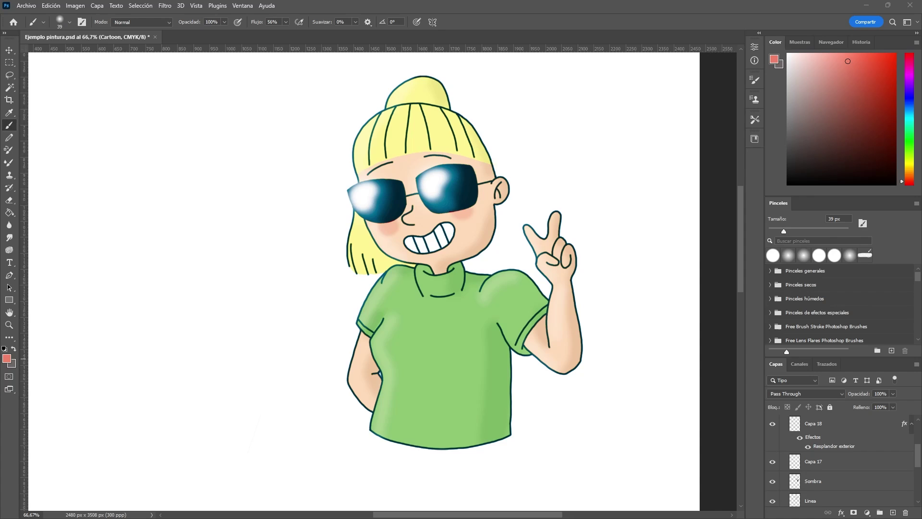
- Set the foreground to blue, add layer Capa 20 and lower brush opacity to 24%
{"action": "scroll", "coordinate": [260, 314], "scroll_direction": "down", "scroll_amount": 1}
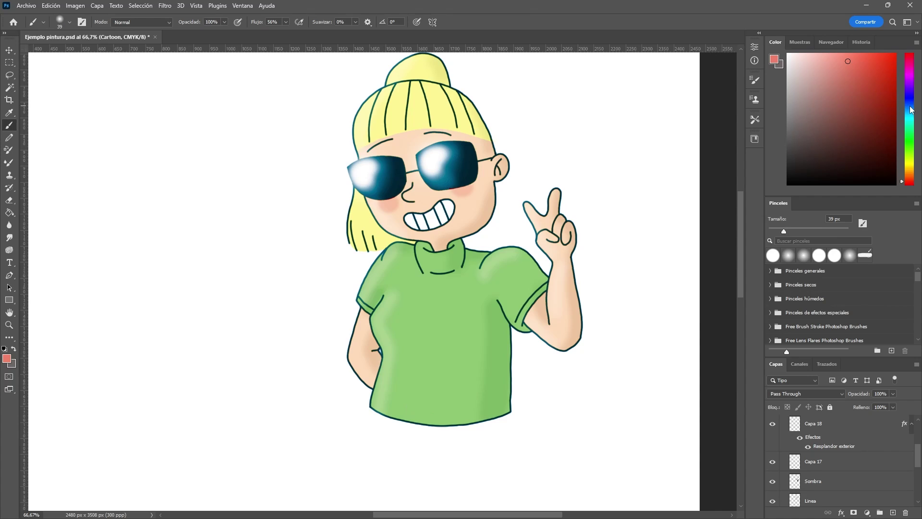
{"action": "left_click_drag", "start_coordinate": [912, 113], "coordinate": [909, 105]}
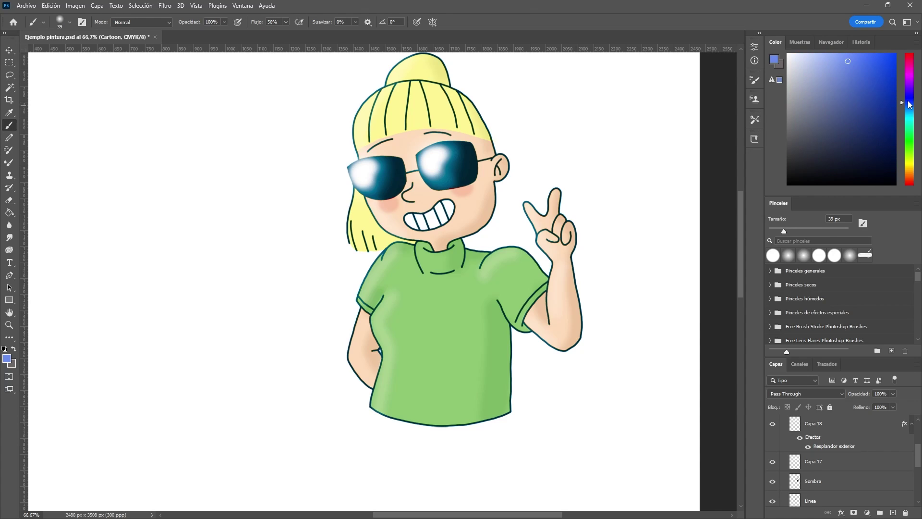
{"action": "left_click", "coordinate": [799, 426]}
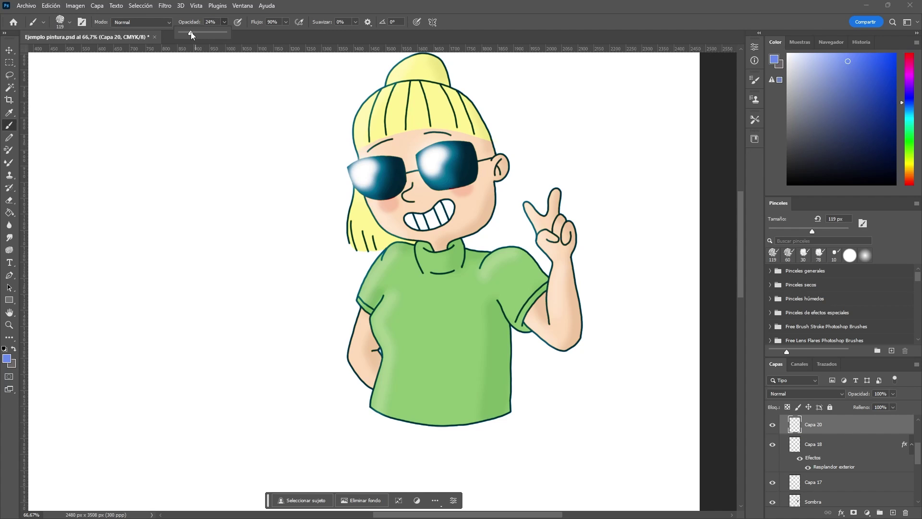
{"action": "key", "text": "z"}
{"action": "left_click_drag", "start_coordinate": [422, 365], "coordinate": [459, 362]}
{"action": "key", "text": "b"}
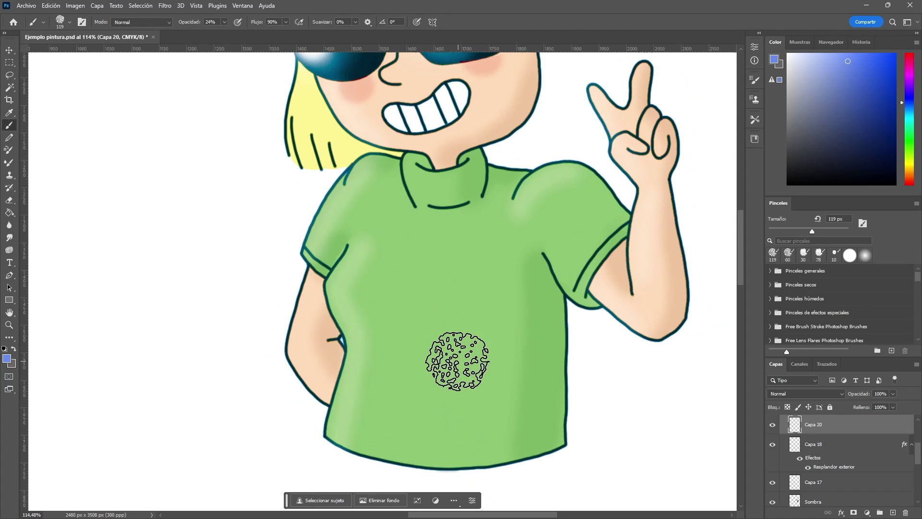
- Brush translucent teal and blue paint across the shirt's lower half and bottom edge
{"action": "left_click_drag", "start_coordinate": [404, 338], "coordinate": [377, 303]}
{"action": "left_click", "coordinate": [327, 379]}
{"action": "mouse_move", "coordinate": [327, 379]}
{"action": "left_mouse_down"}
{"action": "mouse_move", "coordinate": [370, 361]}
{"action": "mouse_move", "coordinate": [449, 387]}
{"action": "mouse_move", "coordinate": [381, 391]}
{"action": "mouse_move", "coordinate": [512, 313]}
{"action": "mouse_move", "coordinate": [500, 360]}
{"action": "mouse_move", "coordinate": [293, 381]}
{"action": "mouse_move", "coordinate": [504, 367]}
{"action": "mouse_move", "coordinate": [511, 406]}
{"action": "left_mouse_up"}
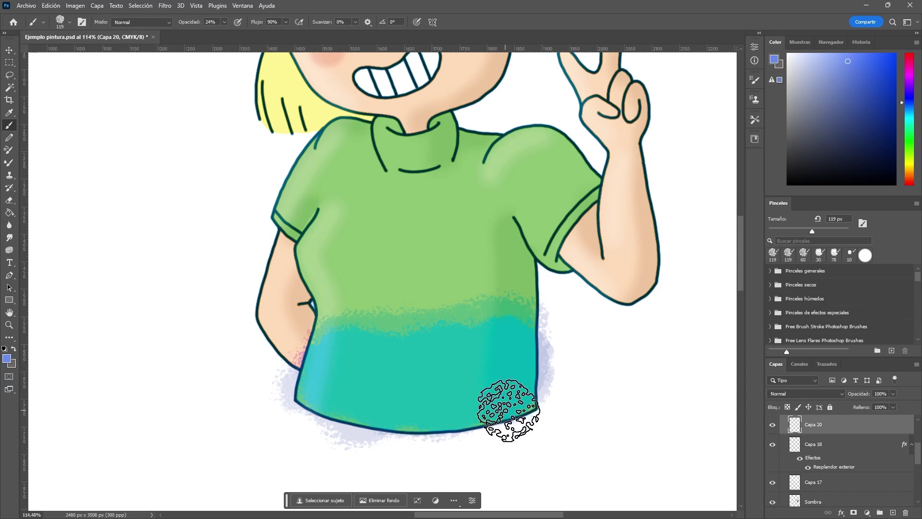
{"action": "mouse_move", "coordinate": [519, 350]}
{"action": "left_mouse_down"}
{"action": "mouse_move", "coordinate": [432, 353]}
{"action": "mouse_move", "coordinate": [538, 367]}
{"action": "mouse_move", "coordinate": [428, 395]}
{"action": "mouse_move", "coordinate": [515, 387]}
{"action": "mouse_move", "coordinate": [499, 355]}
{"action": "left_mouse_up"}
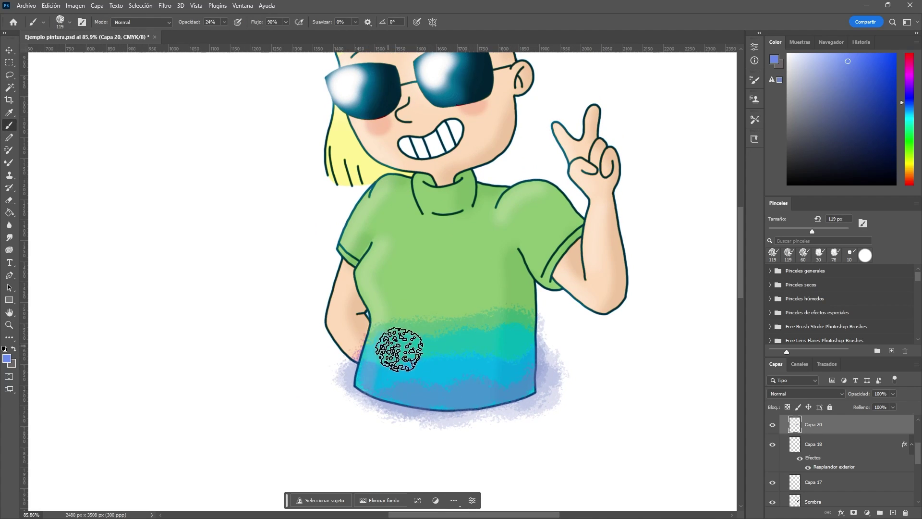
{"action": "mouse_move", "coordinate": [392, 332]}
{"action": "left_mouse_down"}
{"action": "mouse_move", "coordinate": [532, 323]}
{"action": "mouse_move", "coordinate": [495, 336]}
{"action": "mouse_move", "coordinate": [533, 396]}
{"action": "left_mouse_up"}
- Undo the blue shirt strokes to restore the plain green shirt, then select Capa 14
{"action": "key", "text": "z"}
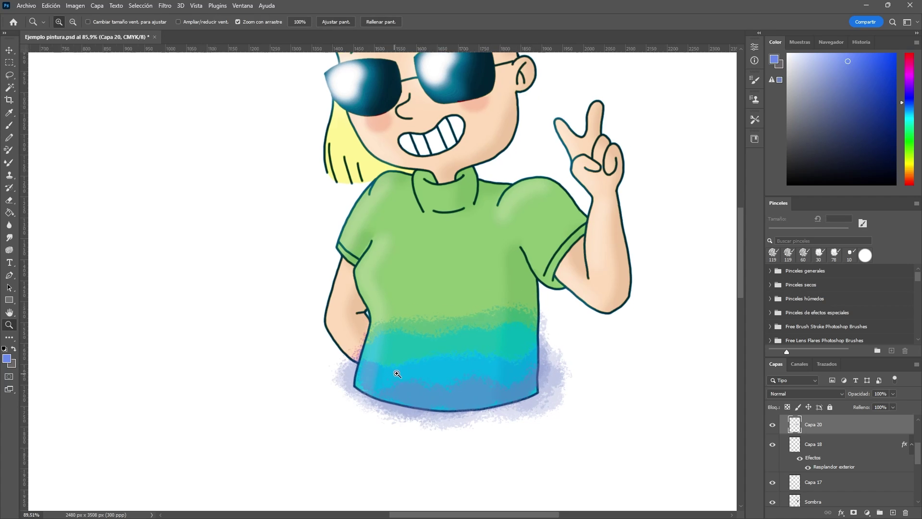
{"action": "left_click_drag", "start_coordinate": [397, 373], "coordinate": [419, 369]}
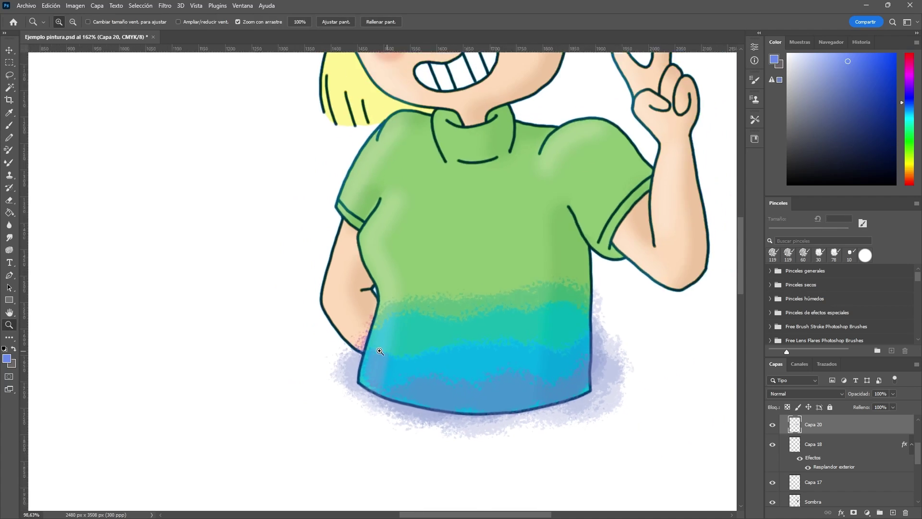
{"action": "scroll", "coordinate": [379, 351], "scroll_direction": "down", "scroll_amount": 2}
{"action": "key", "text": "b"}
{"action": "scroll", "coordinate": [410, 330], "scroll_direction": "up", "scroll_amount": 1}
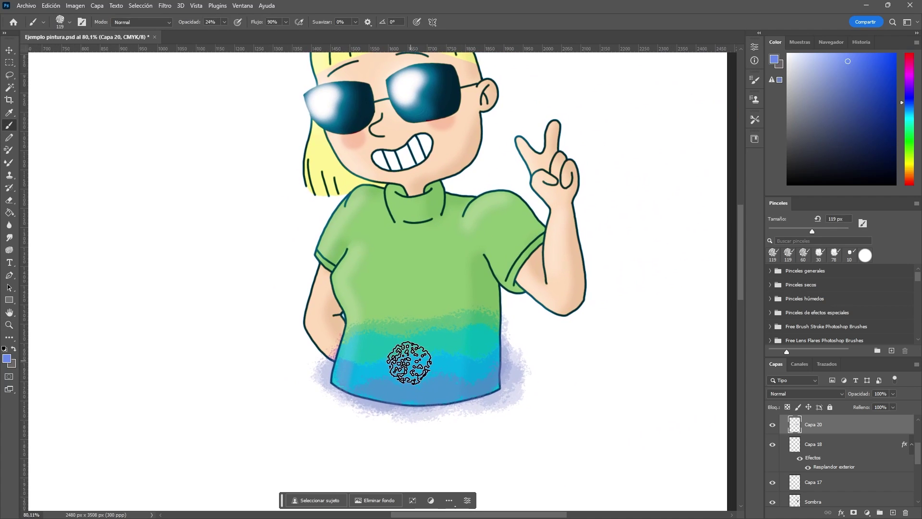
{"action": "key", "text": "ctrl+z"}
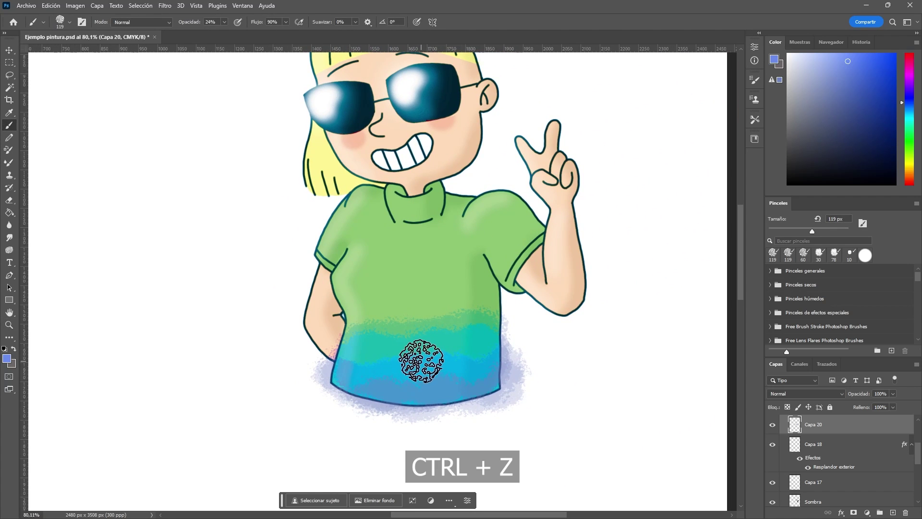
{"action": "key", "text": "ctrl+z"}
{"action": "key", "text": "ctrl+z"}
{"action": "key", "text": "ctrl+z"}
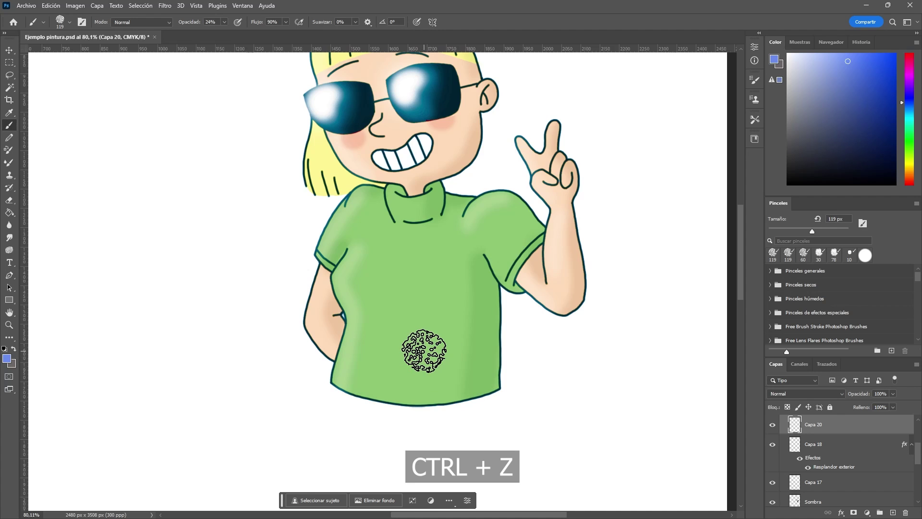
{"action": "scroll", "coordinate": [827, 476], "scroll_direction": "down", "scroll_amount": 3}
{"action": "left_click", "coordinate": [827, 481]}
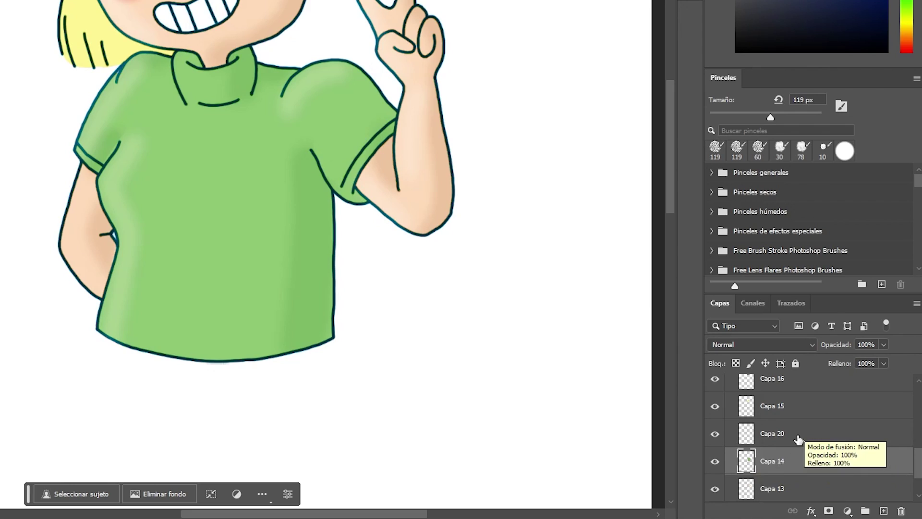
- Clip Capa 20 to the shirt layer with Crear máscara de recorte, undoing a trial dark-green stroke
{"action": "left_click", "coordinate": [799, 440]}
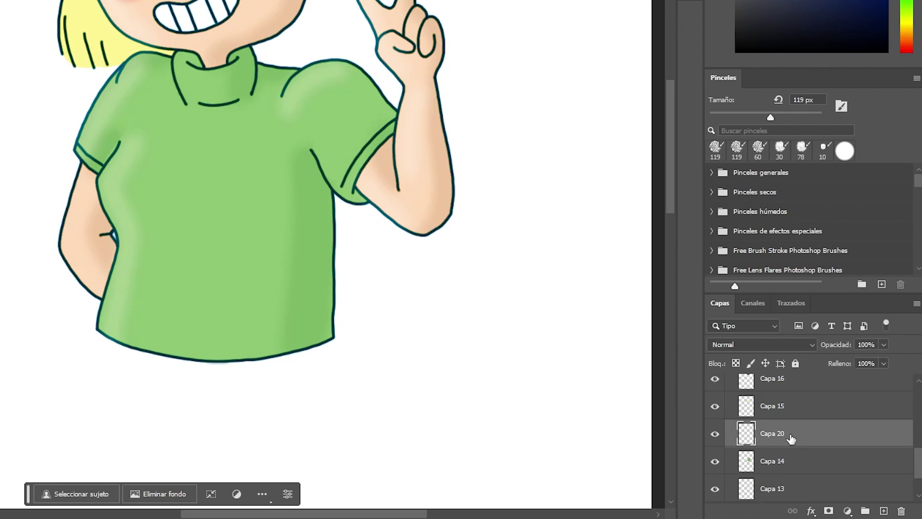
{"action": "right_click", "coordinate": [805, 437]}
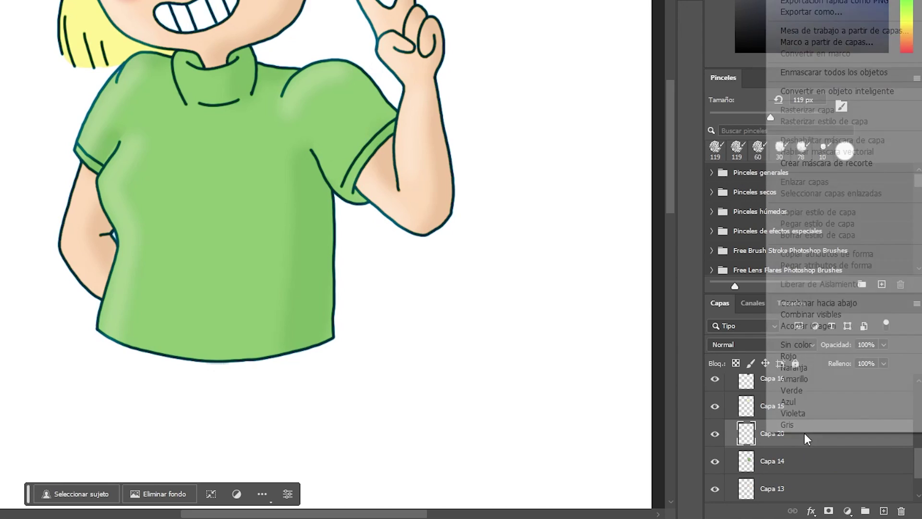
{"action": "left_click", "coordinate": [798, 163]}
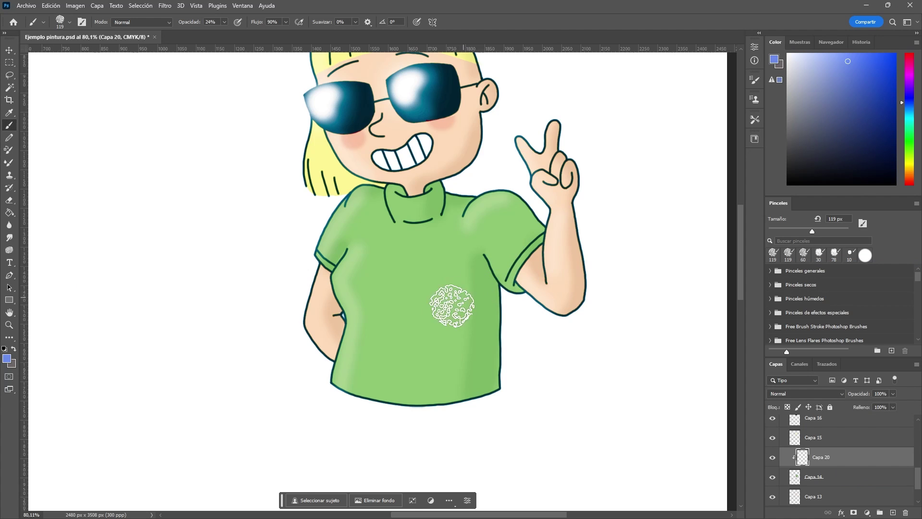
{"action": "mouse_move", "coordinate": [453, 305]}
{"action": "left_mouse_down"}
{"action": "mouse_move", "coordinate": [525, 337]}
{"action": "mouse_move", "coordinate": [433, 356]}
{"action": "left_mouse_up"}
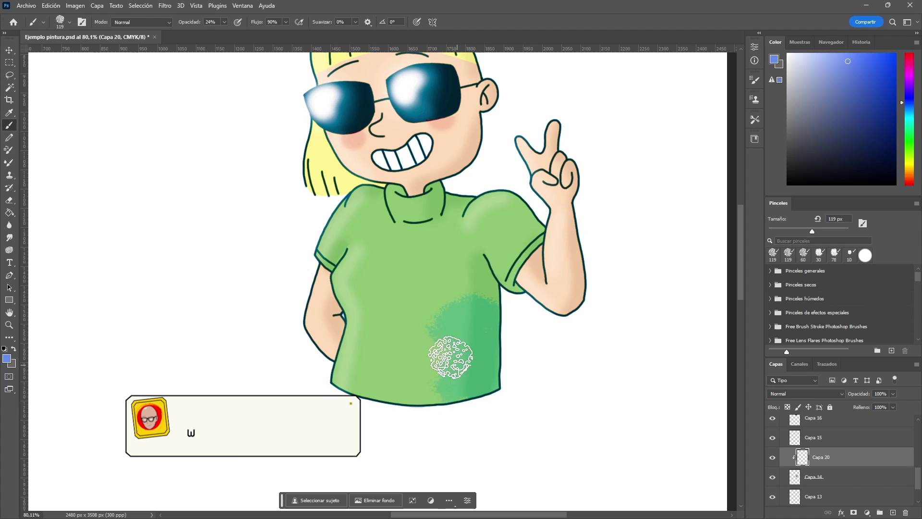
{"action": "key", "text": "ctrl+z"}
{"action": "key", "text": "ctrl+z"}
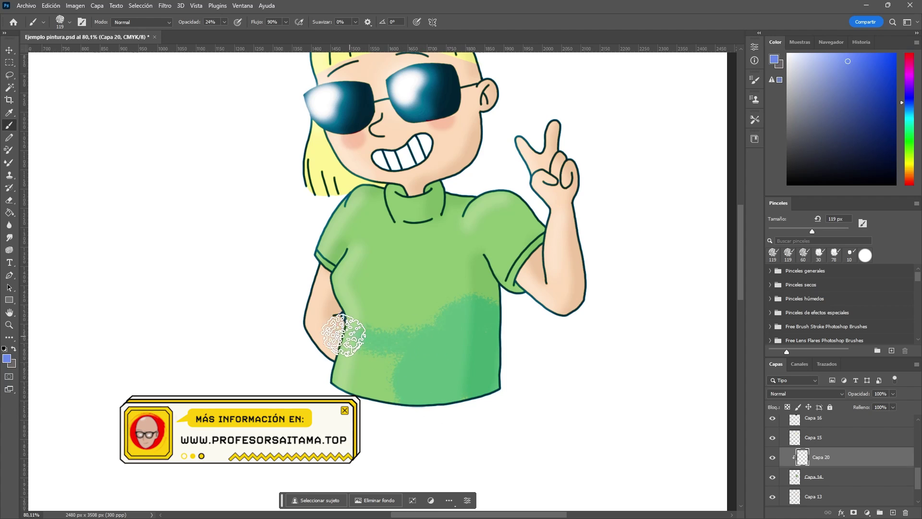
- Pick a yellow-green colour and brush a soft tint over the lower shirt
{"action": "scroll", "coordinate": [480, 337], "scroll_direction": "up", "scroll_amount": 2}
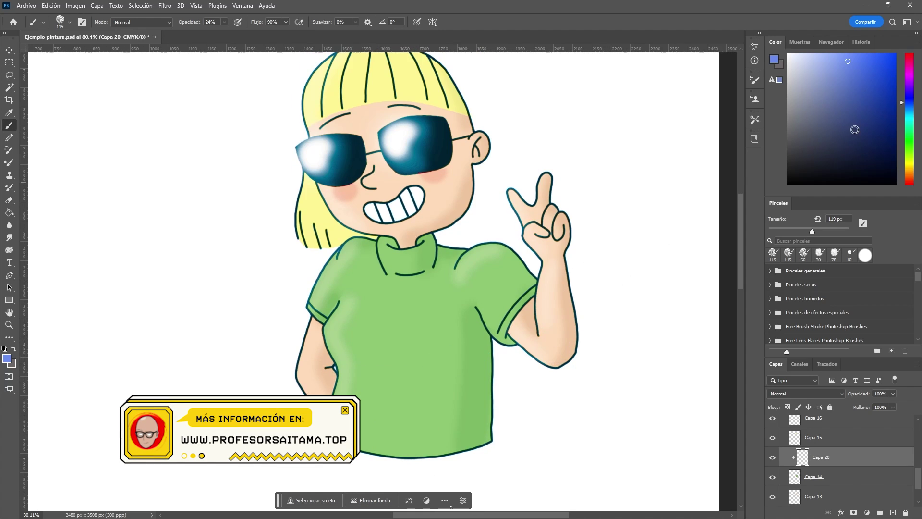
{"action": "left_click_drag", "start_coordinate": [911, 131], "coordinate": [911, 158]}
{"action": "left_click", "coordinate": [862, 80]}
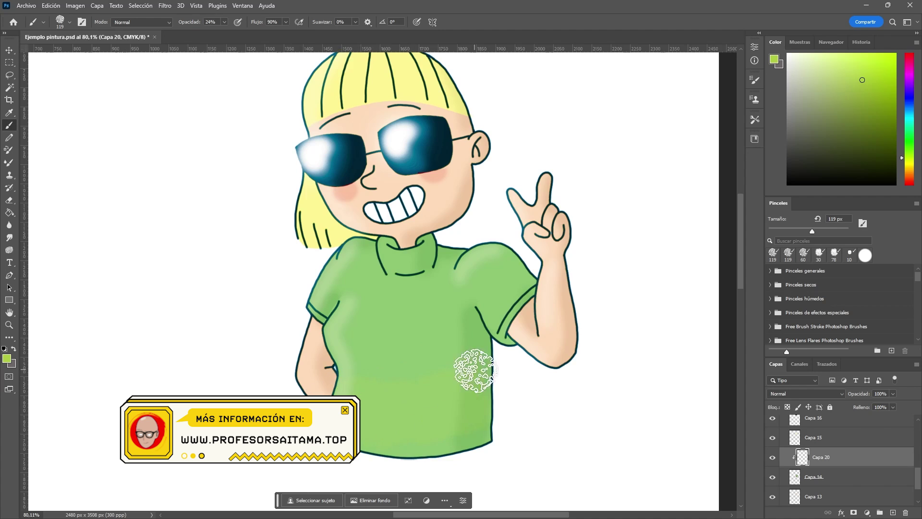
{"action": "left_click_drag", "start_coordinate": [413, 441], "coordinate": [469, 440]}
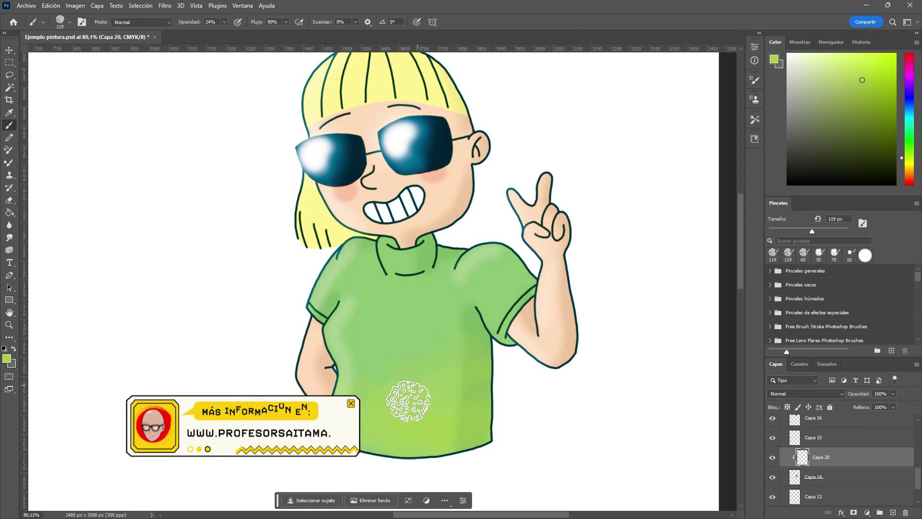
{"action": "scroll", "coordinate": [505, 374], "scroll_direction": "up", "scroll_amount": 2}
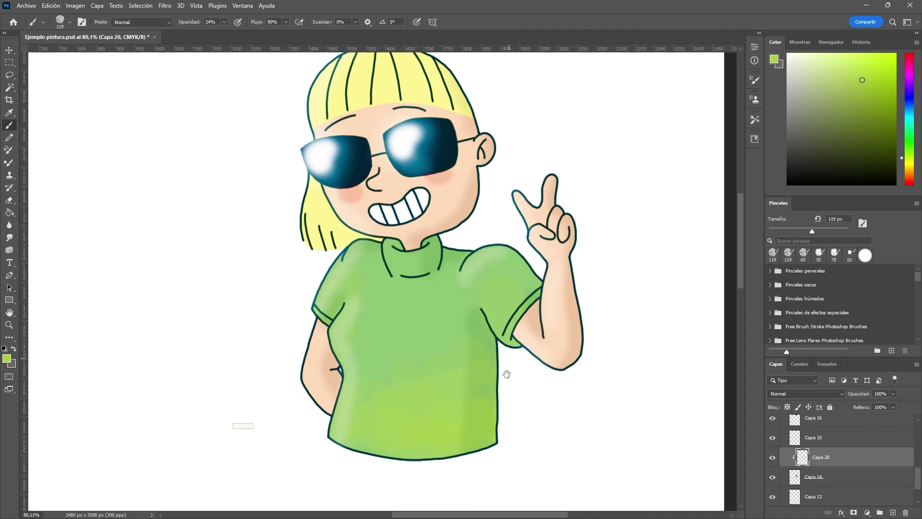
{"action": "key", "text": "z"}
{"action": "left_click_drag", "start_coordinate": [492, 342], "coordinate": [512, 327]}
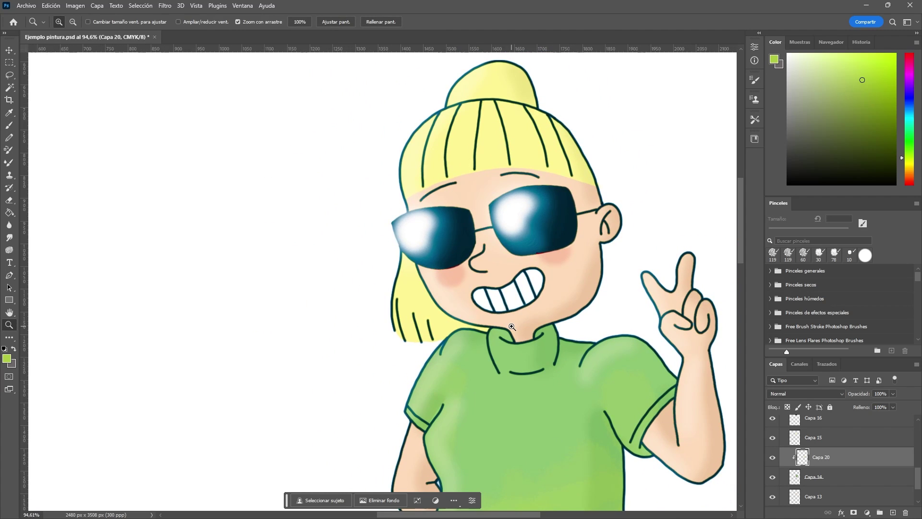
- Add new layer Capa 21 above Capa 15 and clip it to the hair
{"action": "scroll", "coordinate": [869, 461], "scroll_direction": "up", "scroll_amount": 2}
{"action": "left_click", "coordinate": [855, 479]}
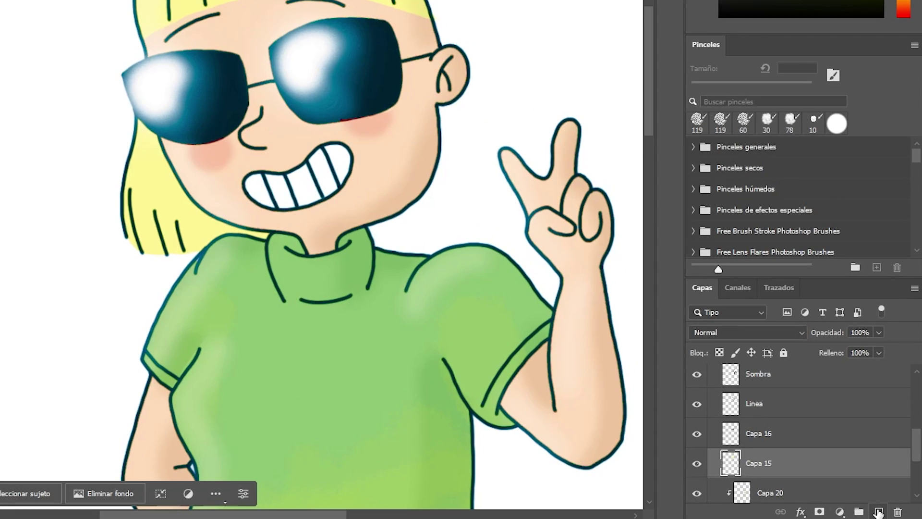
{"action": "left_click", "coordinate": [879, 512]}
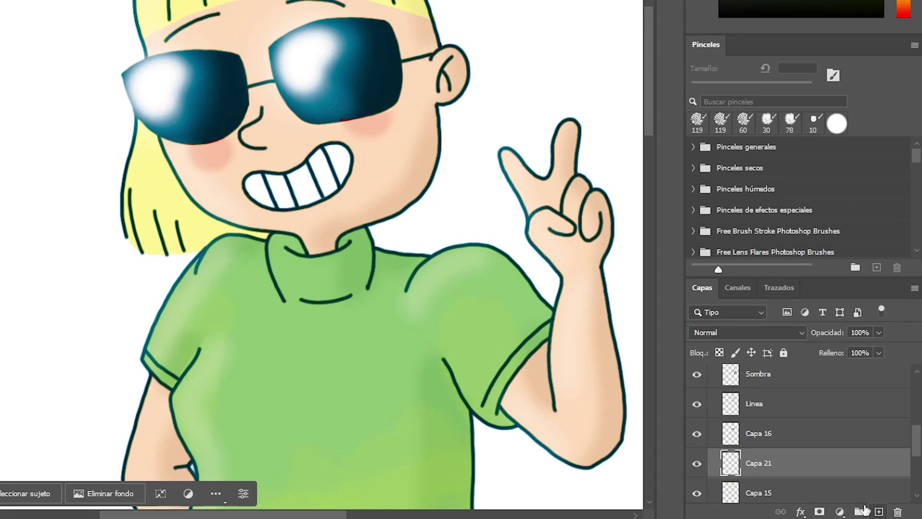
{"action": "right_click", "coordinate": [795, 469]}
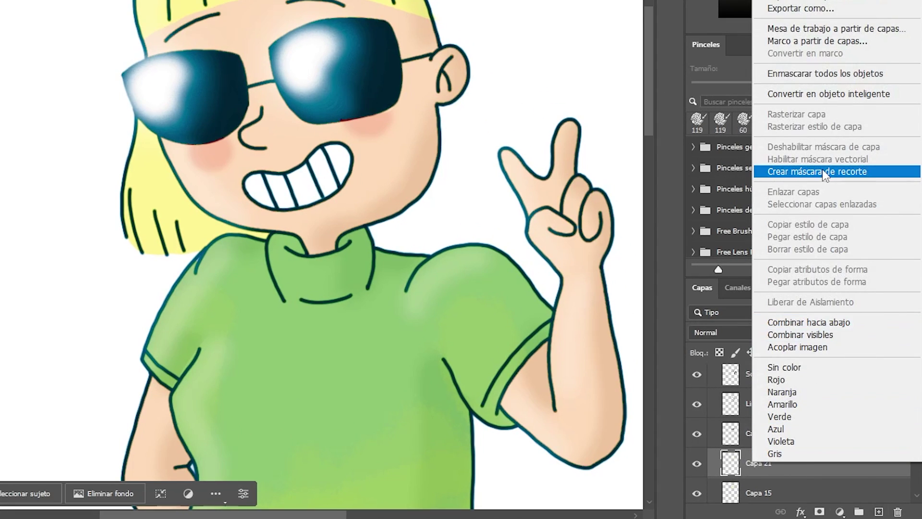
{"action": "left_click", "coordinate": [772, 173]}
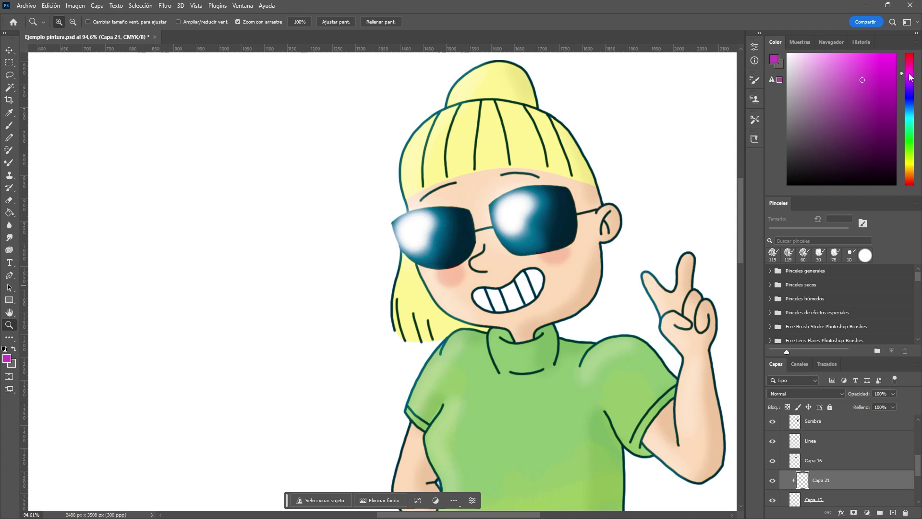
- Paint pink over the hair's lower ends and across the bangs
{"action": "left_click_drag", "start_coordinate": [529, 239], "coordinate": [500, 228]}
{"action": "left_click", "coordinate": [9, 125]}
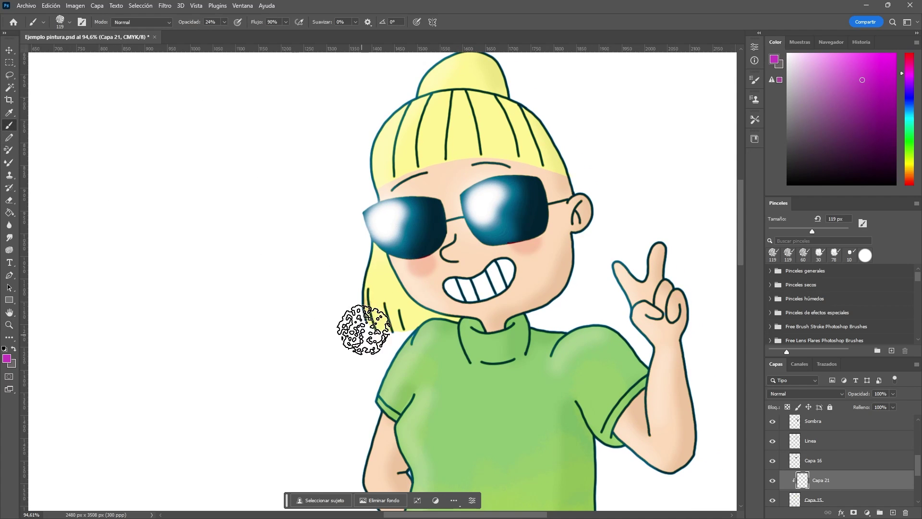
{"action": "mouse_move", "coordinate": [433, 329]}
{"action": "left_mouse_down"}
{"action": "mouse_move", "coordinate": [381, 330]}
{"action": "mouse_move", "coordinate": [392, 305]}
{"action": "mouse_move", "coordinate": [412, 340]}
{"action": "left_mouse_up"}
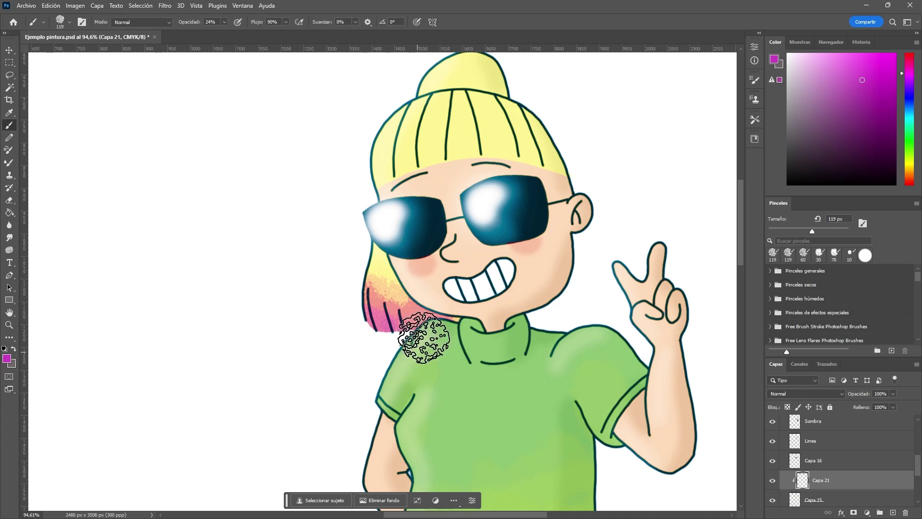
{"action": "scroll", "coordinate": [413, 340], "scroll_direction": "up", "scroll_amount": 1}
{"action": "mouse_move", "coordinate": [392, 222]}
{"action": "left_mouse_down"}
{"action": "mouse_move", "coordinate": [391, 194]}
{"action": "mouse_move", "coordinate": [466, 163]}
{"action": "mouse_move", "coordinate": [524, 190]}
{"action": "mouse_move", "coordinate": [399, 185]}
{"action": "left_mouse_up"}
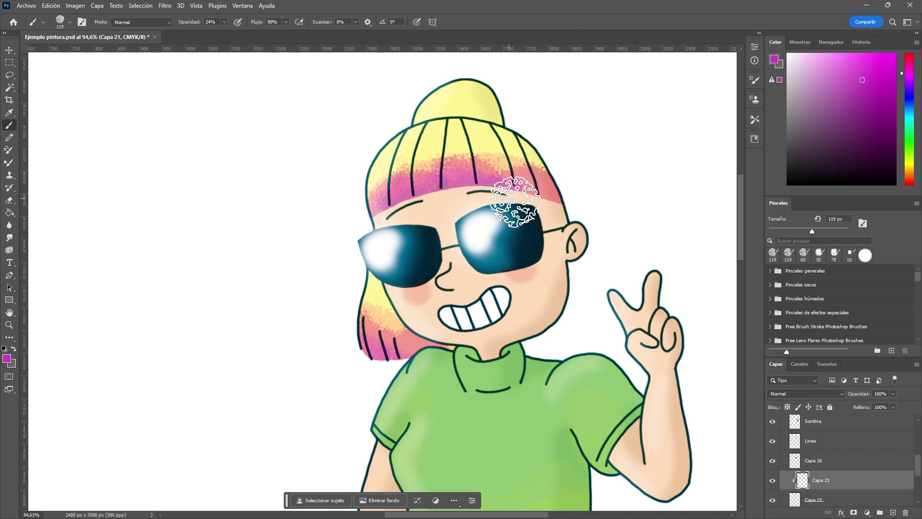
- Switch to another brush preset and add more pink strokes plus a peach tint on top
{"action": "left_click", "coordinate": [69, 22]}
{"action": "left_click", "coordinate": [179, 143]}
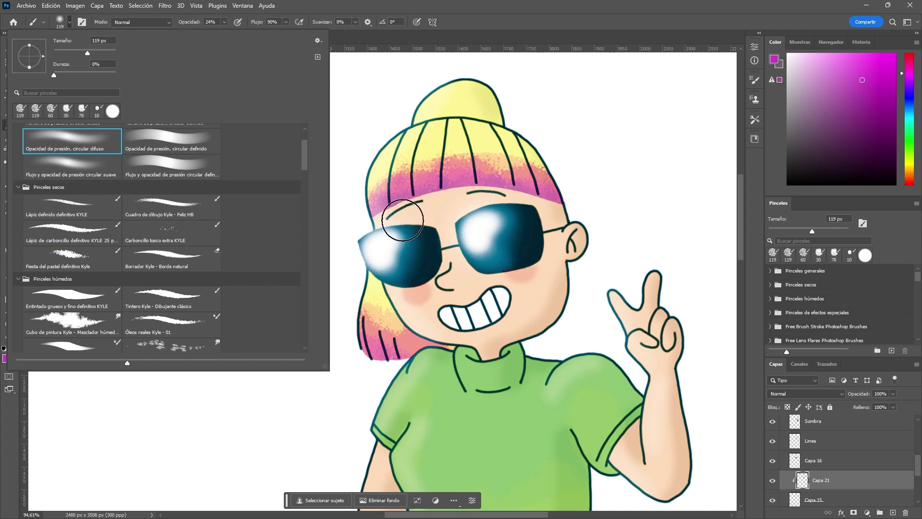
{"action": "left_click", "coordinate": [404, 220]}
{"action": "mouse_move", "coordinate": [391, 200]}
{"action": "left_mouse_down"}
{"action": "mouse_move", "coordinate": [505, 149]}
{"action": "mouse_move", "coordinate": [435, 141]}
{"action": "mouse_move", "coordinate": [488, 101]}
{"action": "left_mouse_up"}
{"action": "left_click_drag", "start_coordinate": [390, 328], "coordinate": [382, 304]}
- Zoom out to the whole character and switch to Herramienta Degradado (Gradient tool)
{"action": "key", "text": "z"}
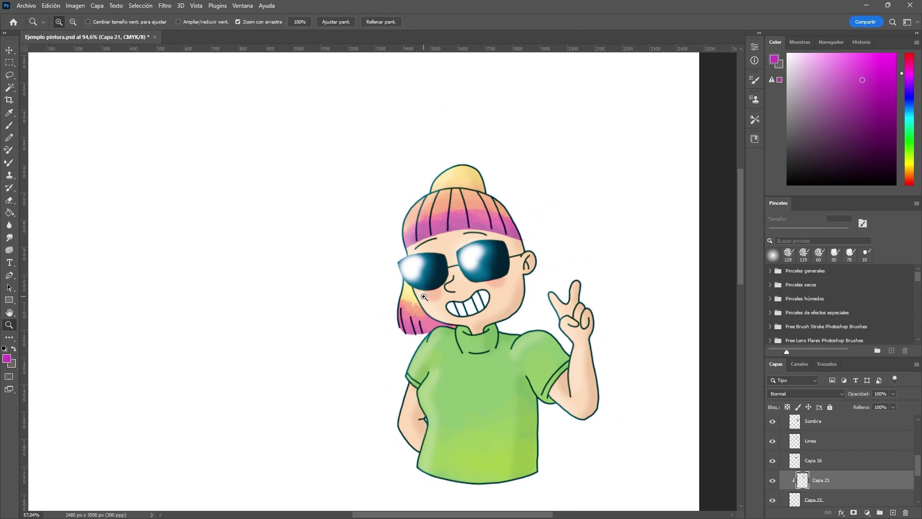
{"action": "mouse_move", "coordinate": [438, 296]}
{"action": "left_mouse_down"}
{"action": "mouse_move", "coordinate": [464, 277]}
{"action": "mouse_move", "coordinate": [418, 255]}
{"action": "left_mouse_up"}
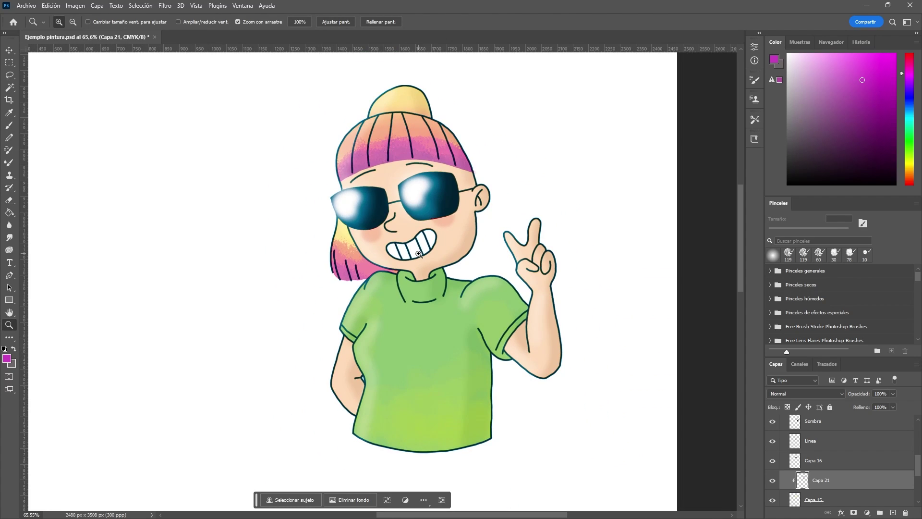
{"action": "key", "text": "g"}
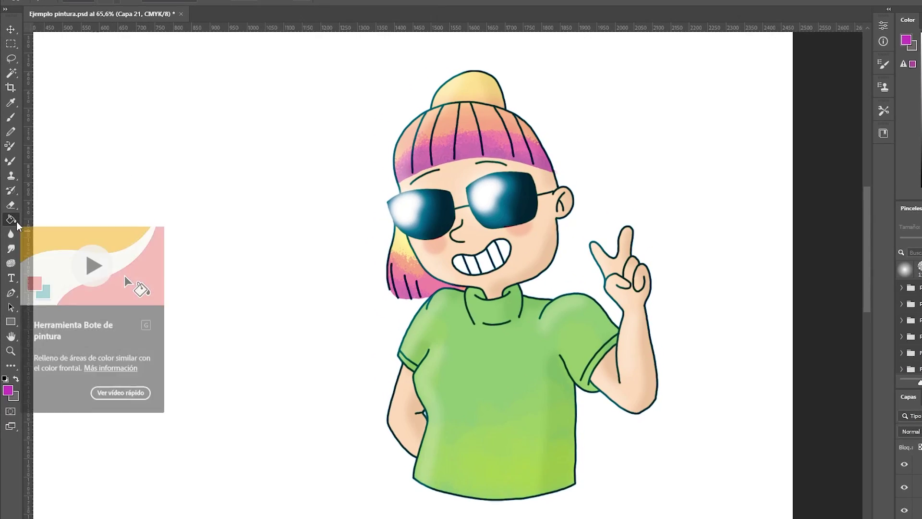
{"action": "right_click", "coordinate": [14, 214]}
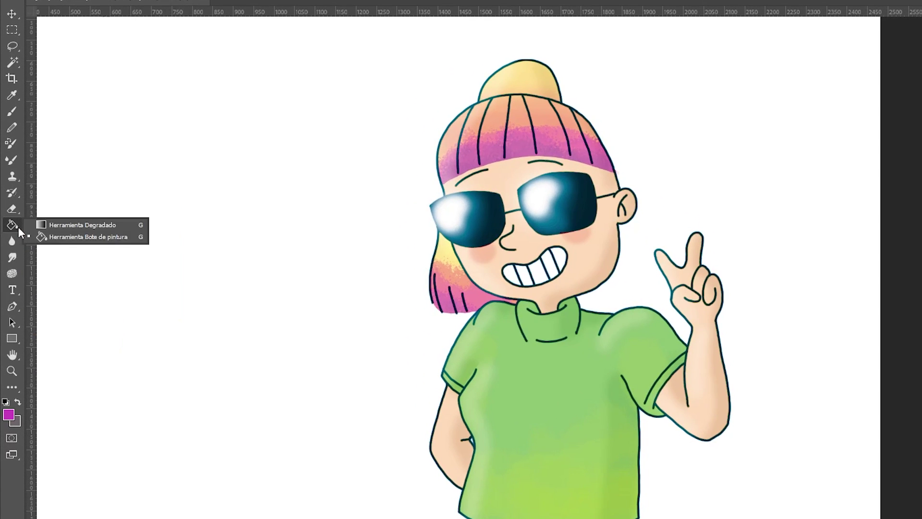
{"action": "left_click", "coordinate": [61, 225]}
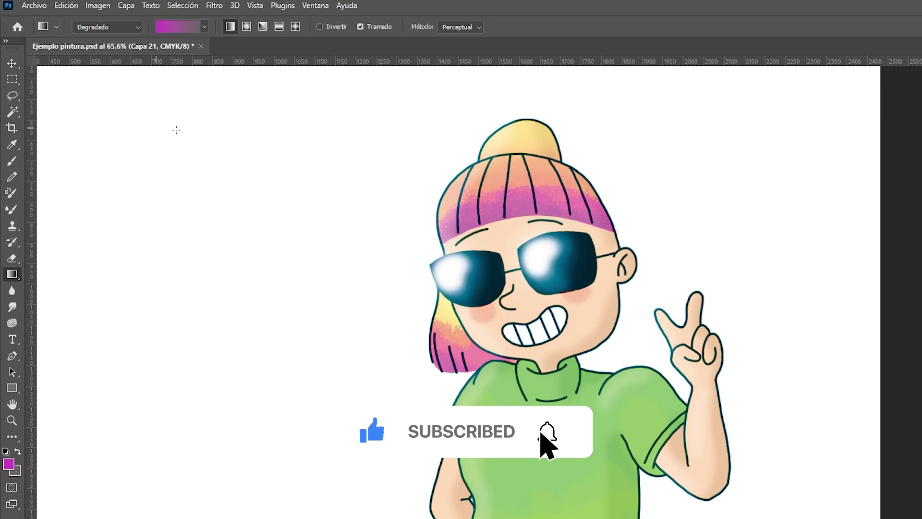
- Choose the Básicos 'Color frontal/transparente' gradient preset, magenta fading to transparent
{"action": "left_click", "coordinate": [205, 27]}
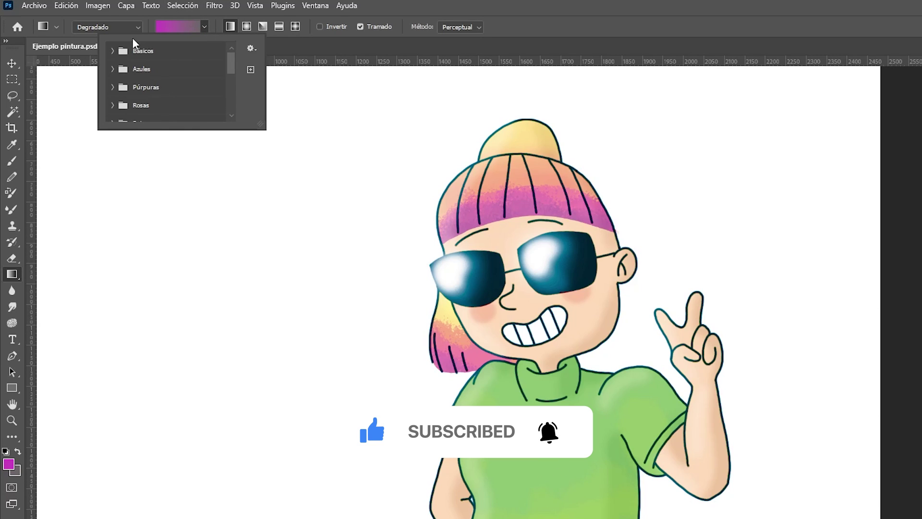
{"action": "left_click", "coordinate": [112, 52]}
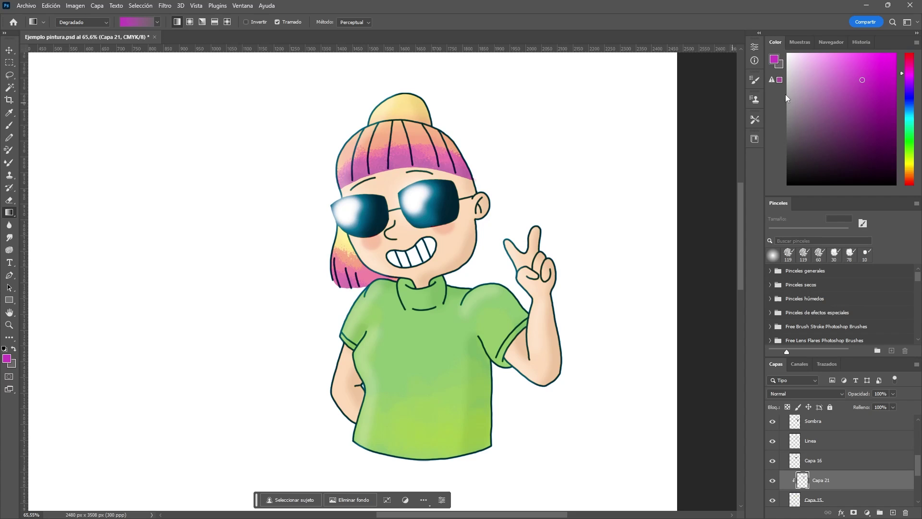
{"action": "left_click", "coordinate": [140, 25]}
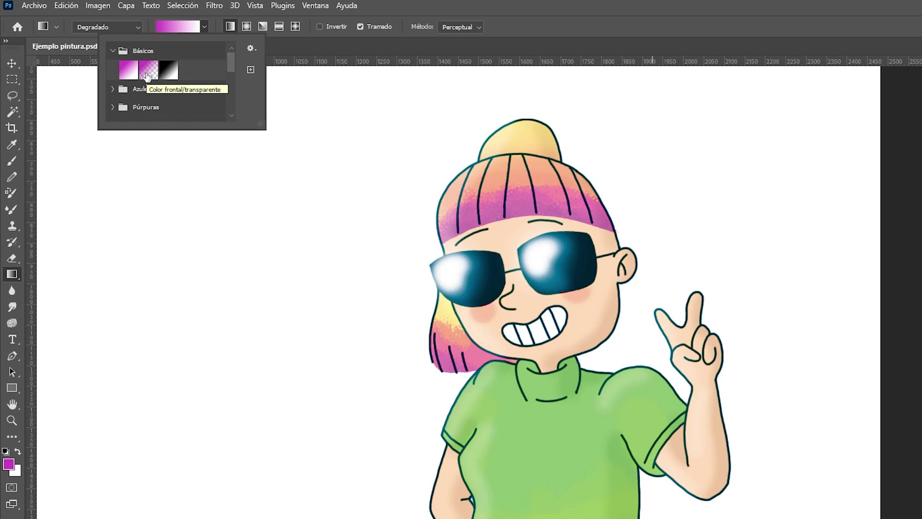
{"action": "left_click", "coordinate": [147, 76]}
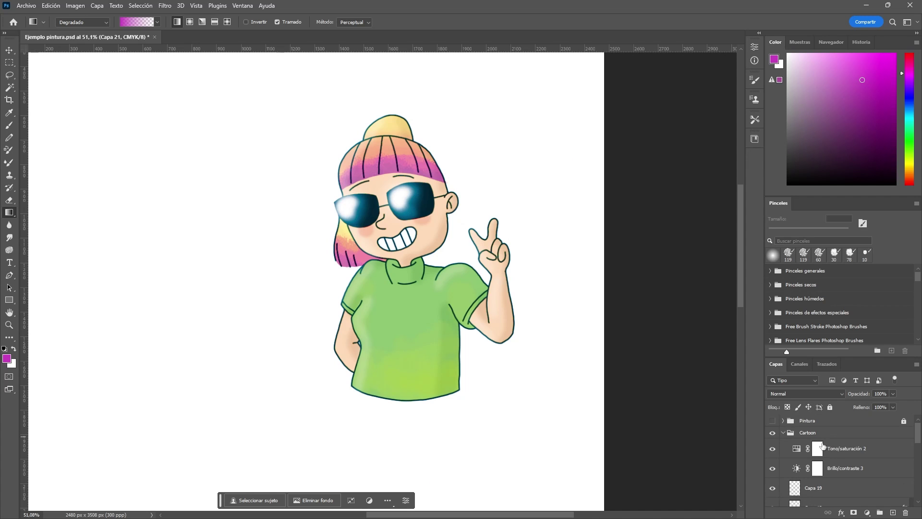
- Add a new background layer and set the foreground colour to light yellow
{"action": "key", "text": "ctrl+shift+alt+n"}
{"action": "left_click", "coordinate": [913, 156]}
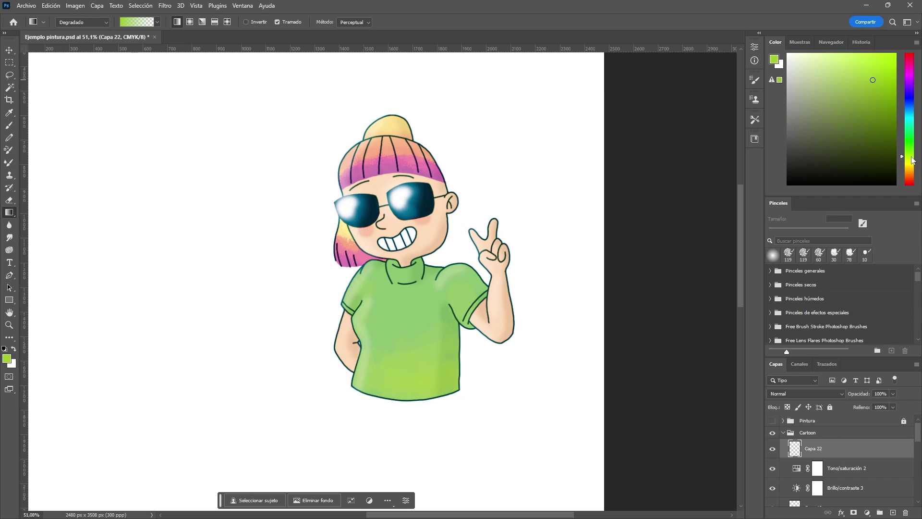
{"action": "left_click_drag", "start_coordinate": [912, 160], "coordinate": [912, 164]}
{"action": "left_click", "coordinate": [853, 54]}
{"action": "scroll", "coordinate": [205, 123], "scroll_direction": "up", "scroll_amount": 1}
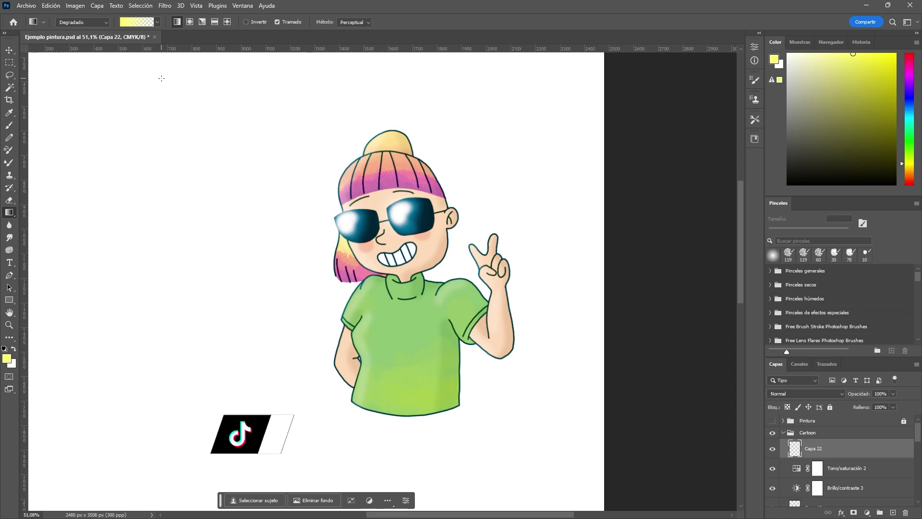
- Draw the yellow-to-transparent gradient diagonally from the top-left corner and shift its start point
{"action": "left_click_drag", "start_coordinate": [162, 78], "coordinate": [274, 155]}
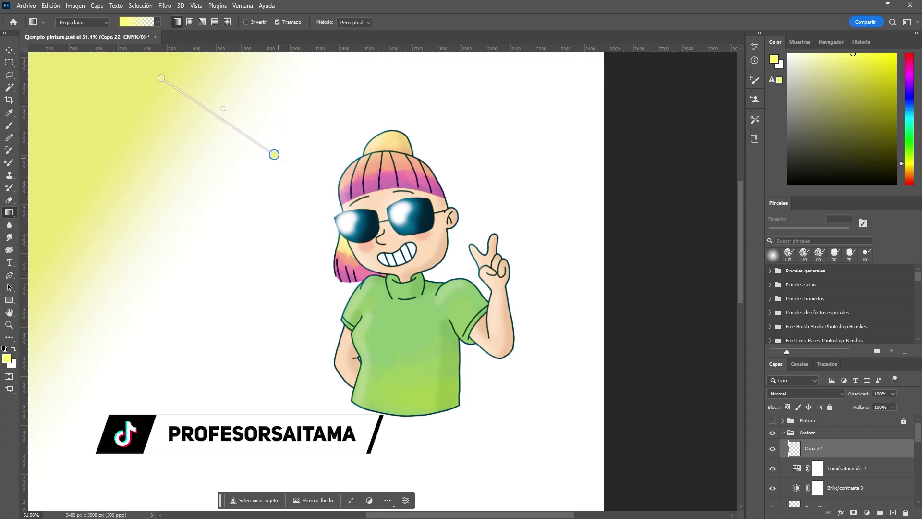
{"action": "mouse_move", "coordinate": [311, 184]}
{"action": "left_mouse_down"}
{"action": "mouse_move", "coordinate": [595, 389]}
{"action": "mouse_move", "coordinate": [577, 375]}
{"action": "mouse_move", "coordinate": [579, 389]}
{"action": "mouse_move", "coordinate": [589, 388]}
{"action": "mouse_move", "coordinate": [638, 312]}
{"action": "mouse_move", "coordinate": [617, 149]}
{"action": "mouse_move", "coordinate": [611, 241]}
{"action": "mouse_move", "coordinate": [578, 310]}
{"action": "mouse_move", "coordinate": [185, 314]}
{"action": "mouse_move", "coordinate": [204, 326]}
{"action": "mouse_move", "coordinate": [263, 319]}
{"action": "mouse_move", "coordinate": [269, 173]}
{"action": "mouse_move", "coordinate": [396, 232]}
{"action": "mouse_move", "coordinate": [319, 298]}
{"action": "mouse_move", "coordinate": [254, 332]}
{"action": "mouse_move", "coordinate": [422, 351]}
{"action": "left_mouse_up"}
{"action": "scroll", "coordinate": [494, 240], "scroll_direction": "down", "scroll_amount": 2}
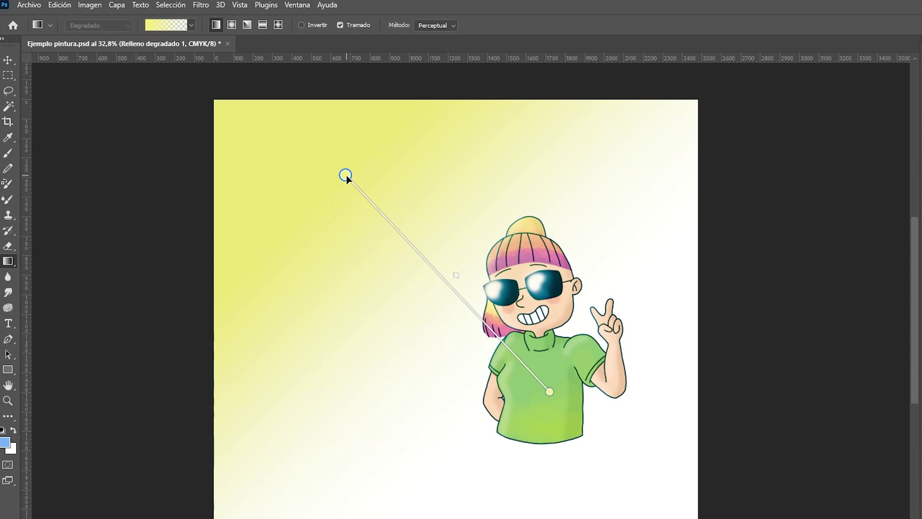
{"action": "mouse_move", "coordinate": [347, 176]}
{"action": "left_mouse_down"}
{"action": "mouse_move", "coordinate": [413, 161]}
{"action": "mouse_move", "coordinate": [493, 165]}
{"action": "mouse_move", "coordinate": [408, 184]}
{"action": "mouse_move", "coordinate": [473, 227]}
{"action": "mouse_move", "coordinate": [389, 191]}
{"action": "mouse_move", "coordinate": [404, 218]}
{"action": "mouse_move", "coordinate": [384, 196]}
{"action": "left_mouse_up"}
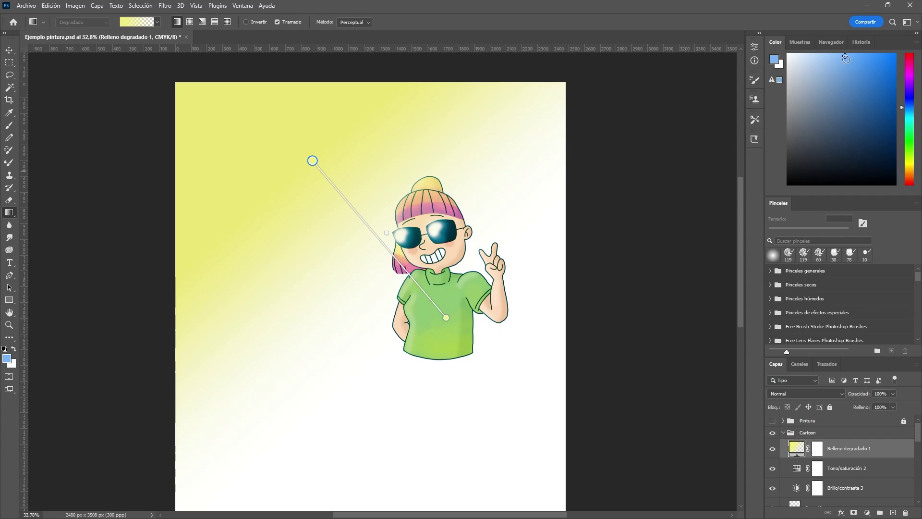
- Recolour the gradient stops in the Color panel: blue, then yellow-green, then darker olive tones
{"action": "left_click", "coordinate": [846, 58]}
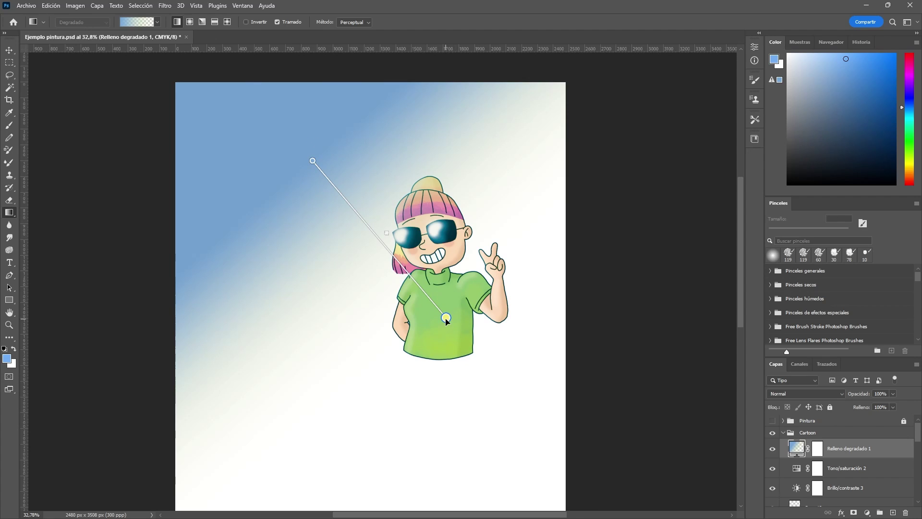
{"action": "left_click", "coordinate": [912, 164]}
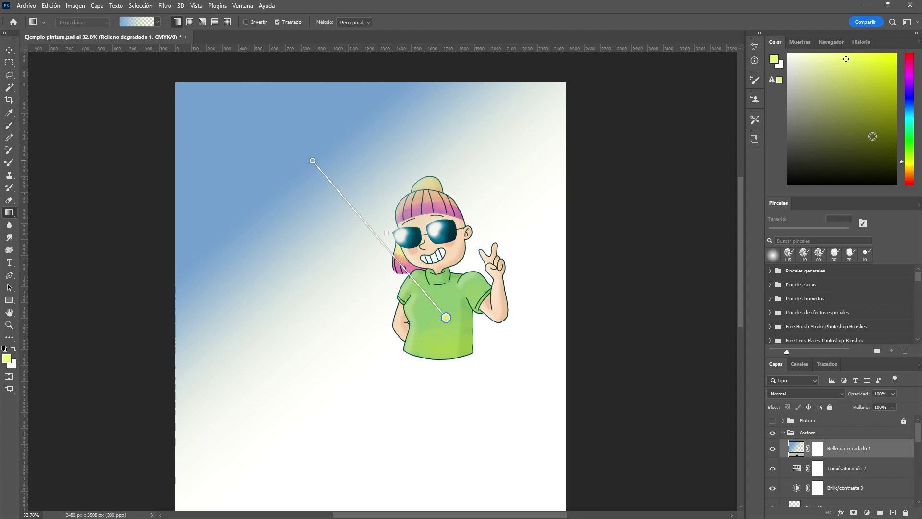
{"action": "left_click", "coordinate": [870, 115]}
{"action": "left_click", "coordinate": [879, 147]}
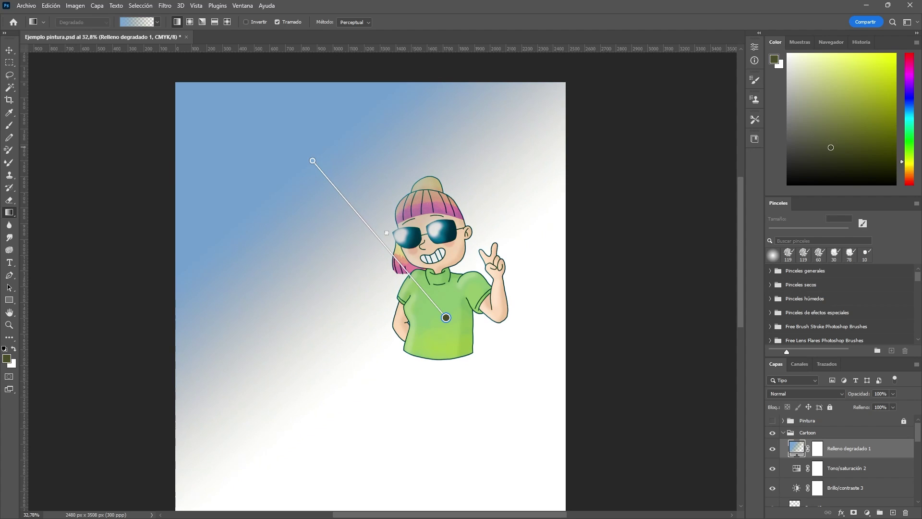
{"action": "left_click_drag", "start_coordinate": [831, 147], "coordinate": [907, 219]}
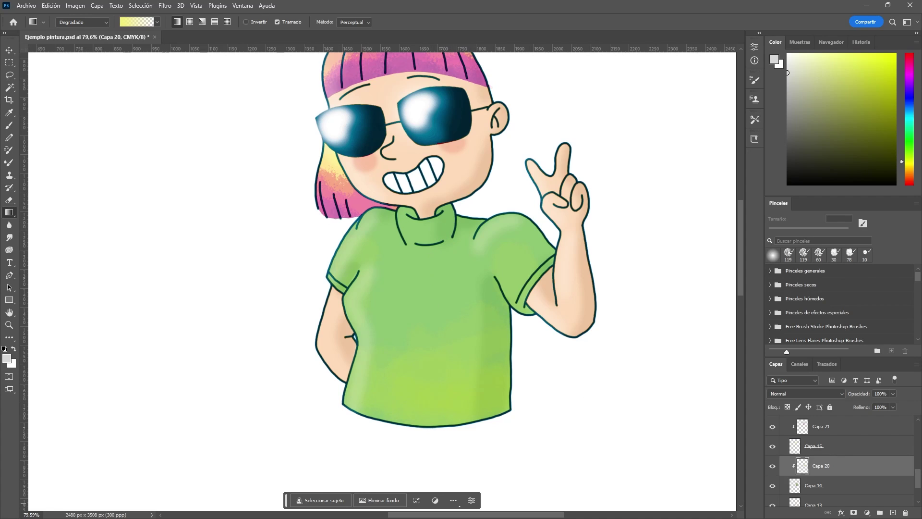
- Add layer Capa 24 above skin layer Capa 13 and clip it with Crear máscara de recorte
{"action": "scroll", "coordinate": [358, 301], "scroll_direction": "up", "scroll_amount": 2}
{"action": "scroll", "coordinate": [356, 267], "scroll_direction": "down", "scroll_amount": 1}
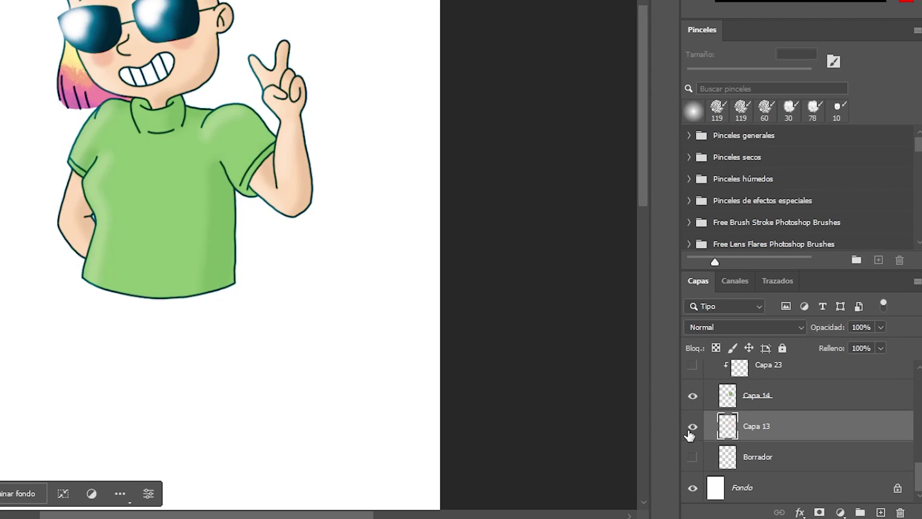
{"action": "left_click", "coordinate": [773, 458]}
{"action": "left_click", "coordinate": [880, 512]}
{"action": "right_click", "coordinate": [796, 434]}
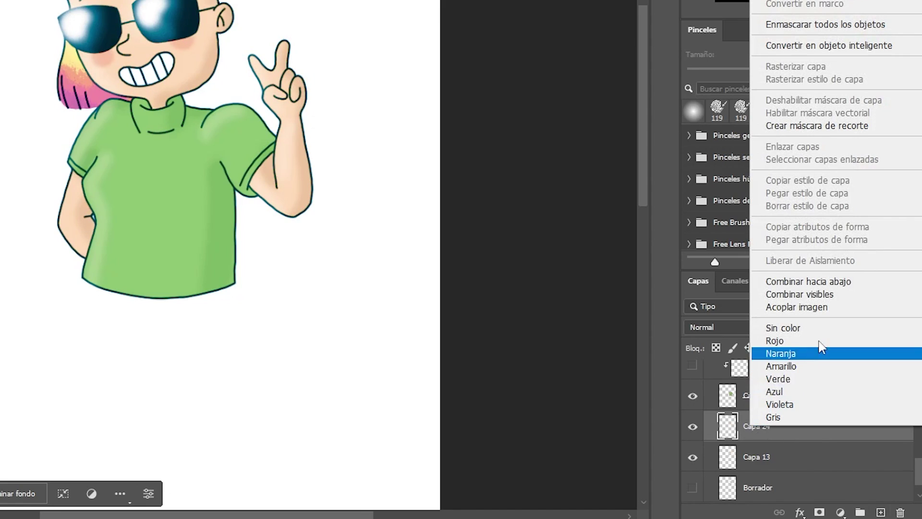
{"action": "left_click", "coordinate": [822, 125]}
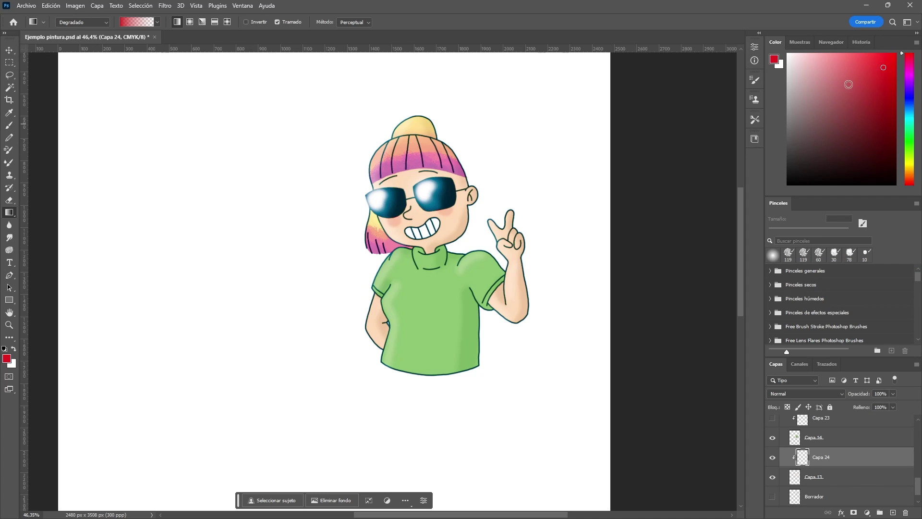
- Draw a gradient across the skin and set its start stop to yellow
{"action": "left_click_drag", "start_coordinate": [912, 133], "coordinate": [912, 163]}
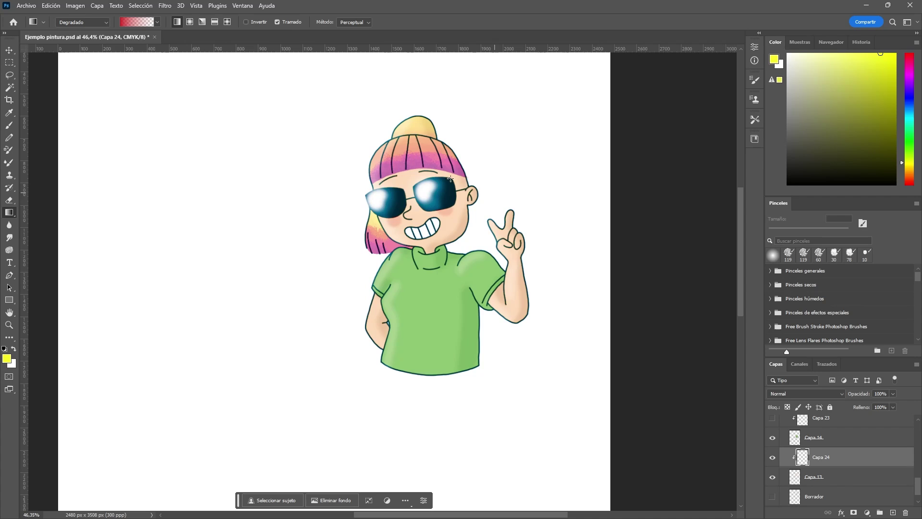
{"action": "left_click_drag", "start_coordinate": [324, 156], "coordinate": [451, 288]}
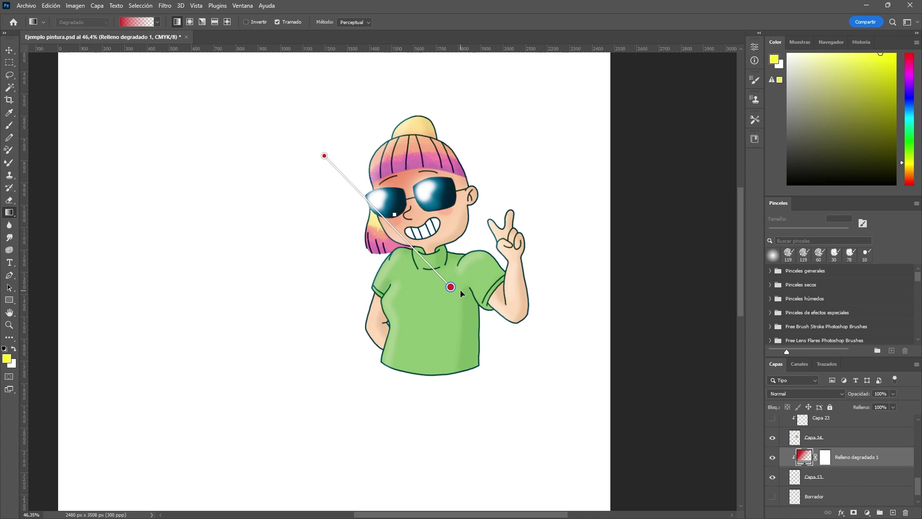
{"action": "left_click", "coordinate": [325, 156]}
{"action": "left_click", "coordinate": [880, 53]}
{"action": "scroll", "coordinate": [482, 269], "scroll_direction": "up", "scroll_amount": 2}
{"action": "mouse_move", "coordinate": [261, 260]}
{"action": "left_mouse_down"}
{"action": "mouse_move", "coordinate": [282, 244]}
{"action": "mouse_move", "coordinate": [430, 302]}
{"action": "mouse_move", "coordinate": [545, 290]}
{"action": "left_mouse_up"}
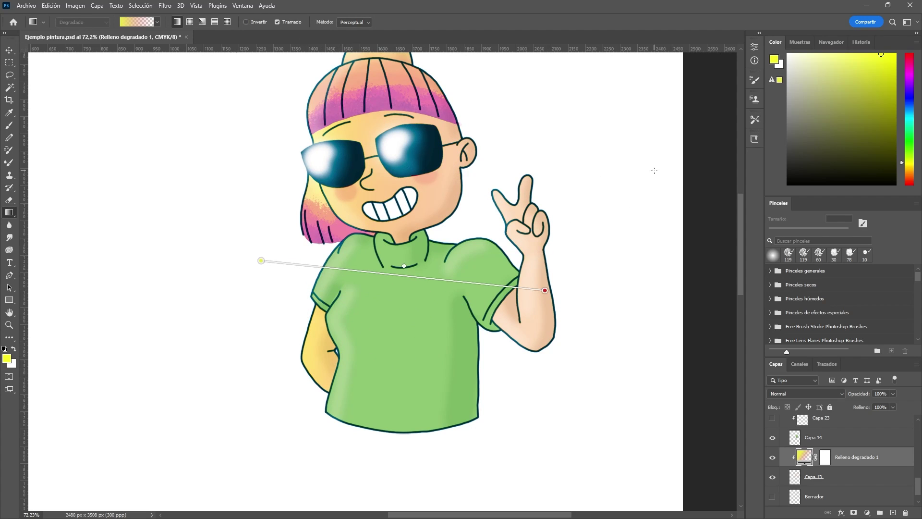
- Set the end stop to red and redraw the skin gradient from upper left to lower right
{"action": "mouse_move", "coordinate": [654, 171]}
{"action": "left_mouse_down"}
{"action": "mouse_move", "coordinate": [418, 267]}
{"action": "mouse_move", "coordinate": [232, 368]}
{"action": "left_mouse_up"}
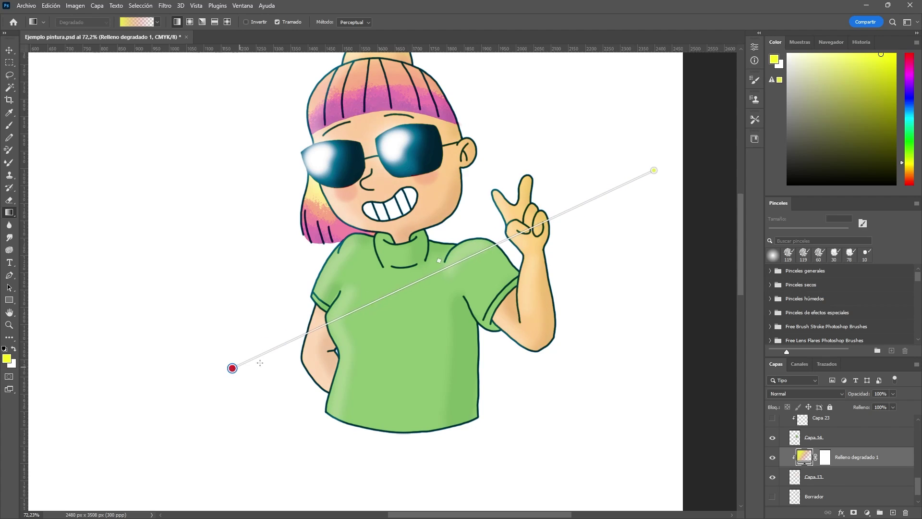
{"action": "mouse_move", "coordinate": [576, 428]}
{"action": "left_mouse_down"}
{"action": "mouse_move", "coordinate": [323, 154]}
{"action": "mouse_move", "coordinate": [263, 136]}
{"action": "left_mouse_up"}
{"action": "left_click_drag", "start_coordinate": [601, 150], "coordinate": [86, 313]}
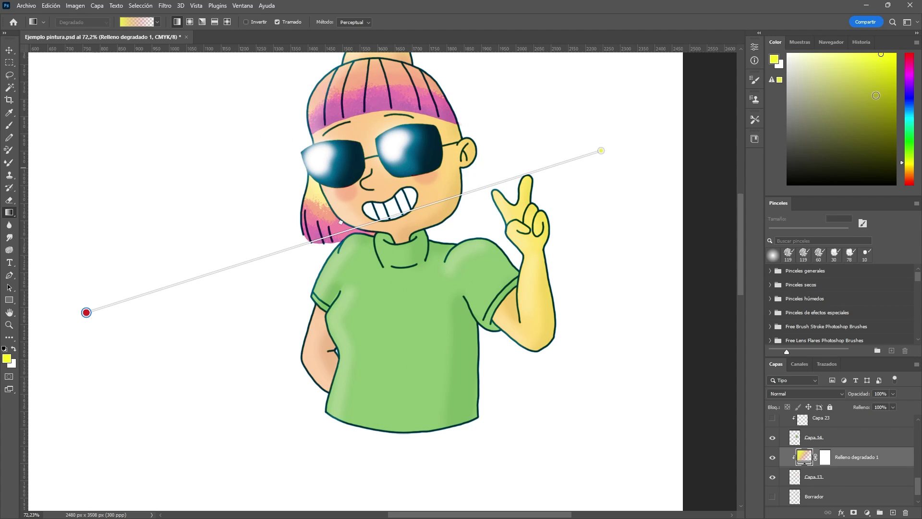
{"action": "left_click", "coordinate": [911, 58]}
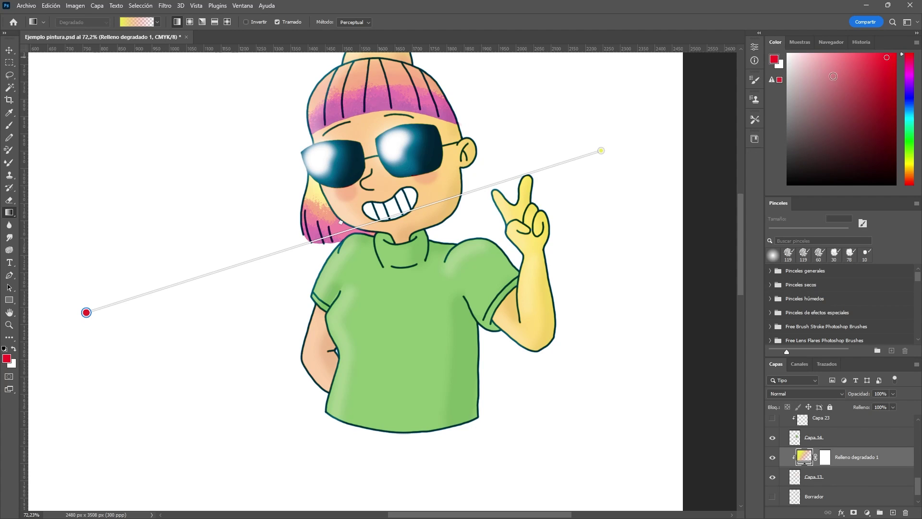
{"action": "left_click", "coordinate": [889, 58]}
{"action": "left_click_drag", "start_coordinate": [86, 312], "coordinate": [138, 412]}
{"action": "mouse_move", "coordinate": [601, 150]}
{"action": "left_mouse_down"}
{"action": "mouse_move", "coordinate": [465, 152]}
{"action": "mouse_move", "coordinate": [503, 140]}
{"action": "left_mouse_up"}
{"action": "left_click_drag", "start_coordinate": [231, 143], "coordinate": [511, 499]}
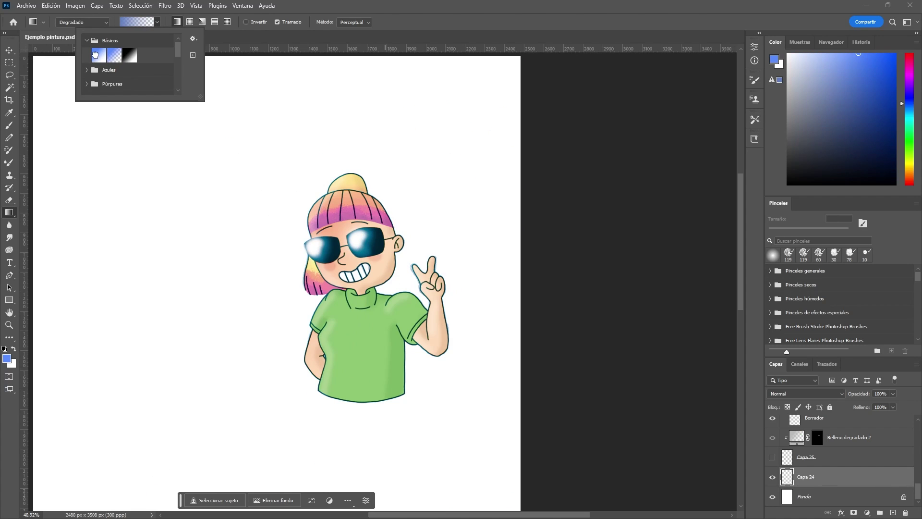
- Pick the basic blue-to-white gradient preset and zoom in on the girl's head
{"action": "left_click", "coordinate": [95, 54]}
{"action": "left_click", "coordinate": [415, 88]}
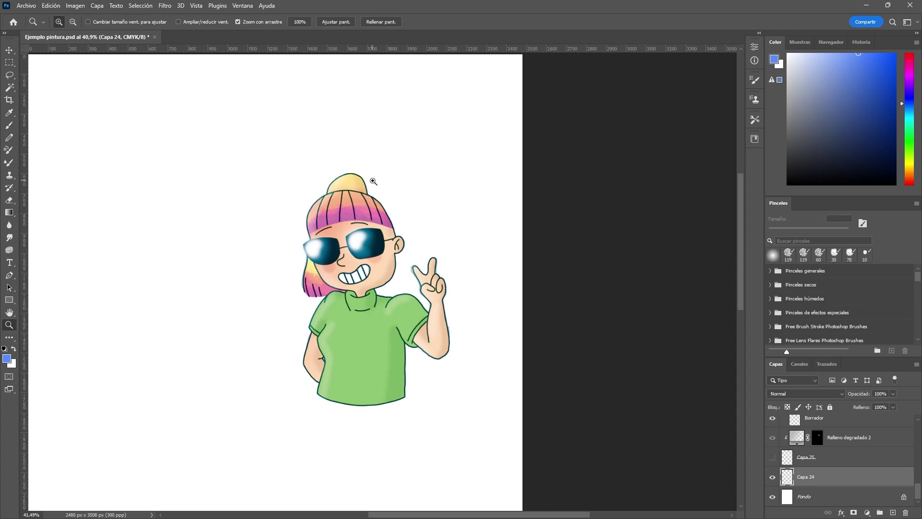
{"action": "left_click_drag", "start_coordinate": [370, 181], "coordinate": [384, 183]}
{"action": "left_click_drag", "start_coordinate": [349, 212], "coordinate": [694, 116]}
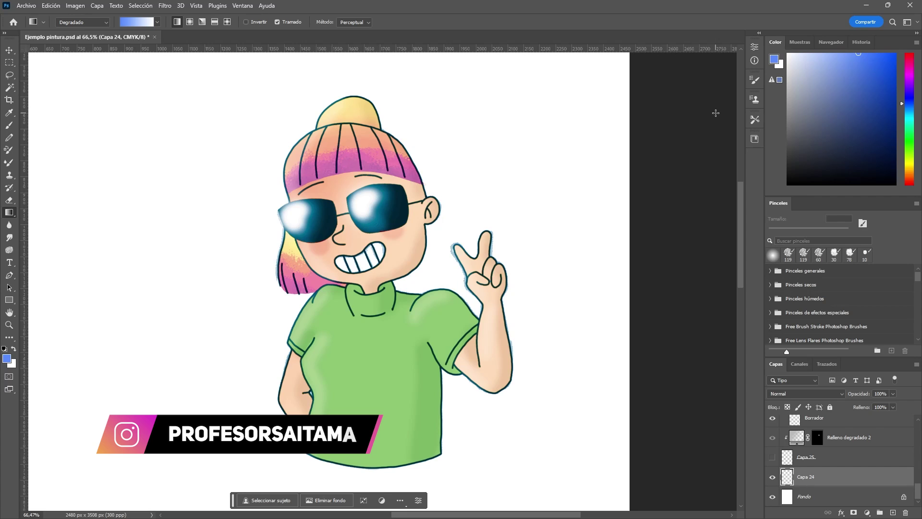
- Fill the page background diagonally with a purple preset from the Púrpuras gradients
{"action": "left_click", "coordinate": [158, 22]}
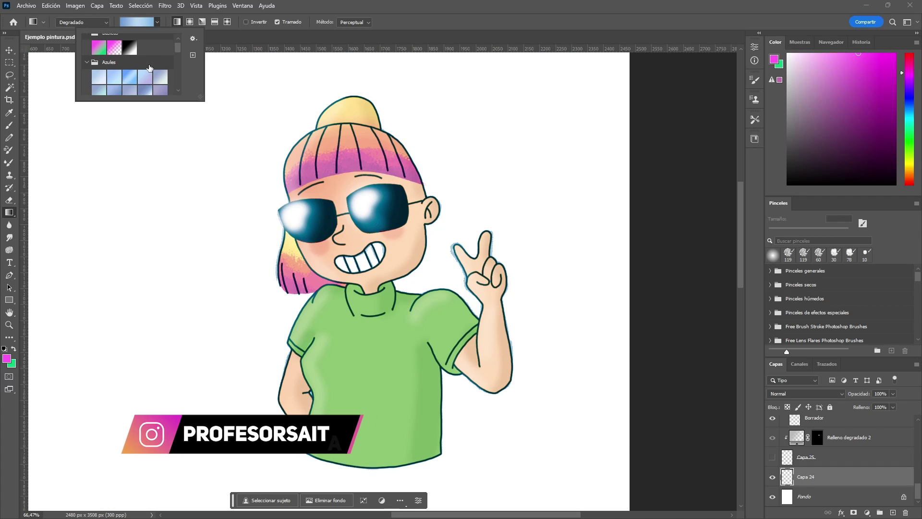
{"action": "left_click", "coordinate": [87, 70]}
{"action": "scroll", "coordinate": [98, 71], "scroll_direction": "down", "scroll_amount": 1}
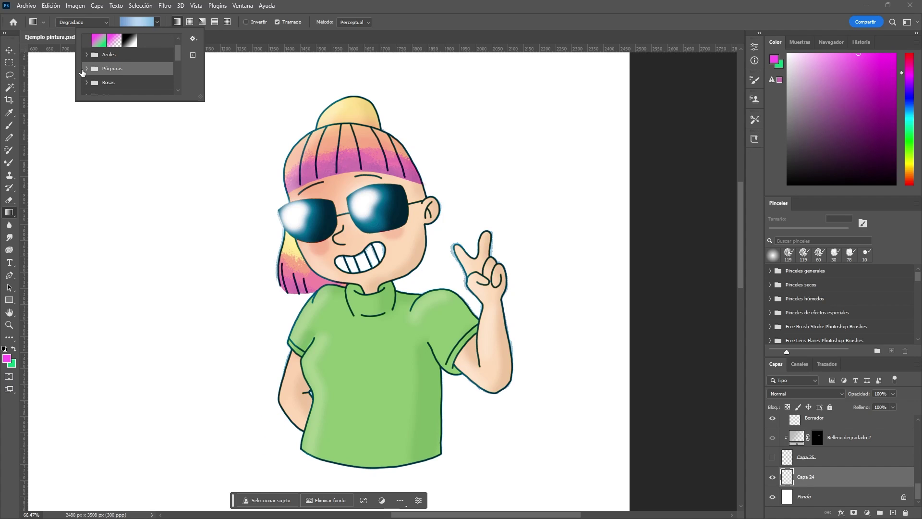
{"action": "left_click", "coordinate": [87, 69]}
{"action": "scroll", "coordinate": [108, 81], "scroll_direction": "down", "scroll_amount": 1}
{"action": "left_click", "coordinate": [126, 78]}
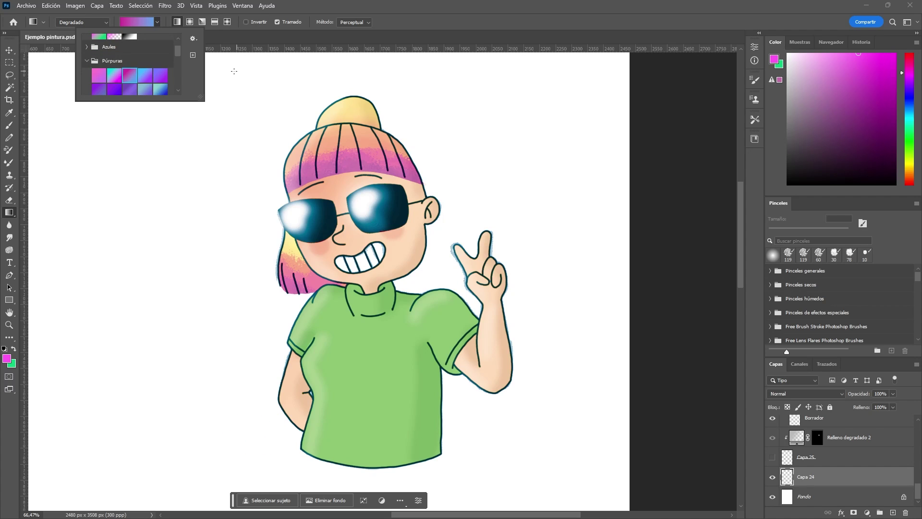
{"action": "left_click_drag", "start_coordinate": [234, 71], "coordinate": [574, 394]}
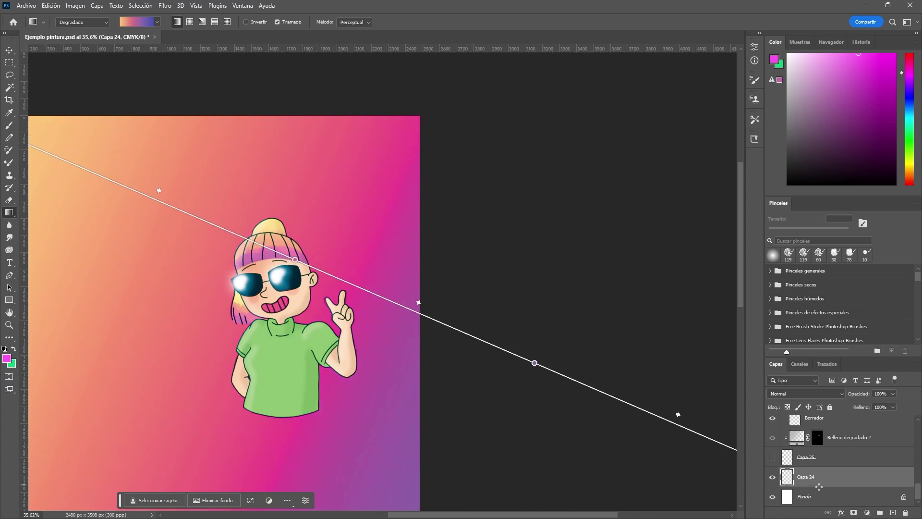
- Stretch the background gradient down-right into peach-magenta-violet, show Capa 25, and zoom in to review
{"action": "left_click_drag", "start_coordinate": [578, 387], "coordinate": [642, 439]}
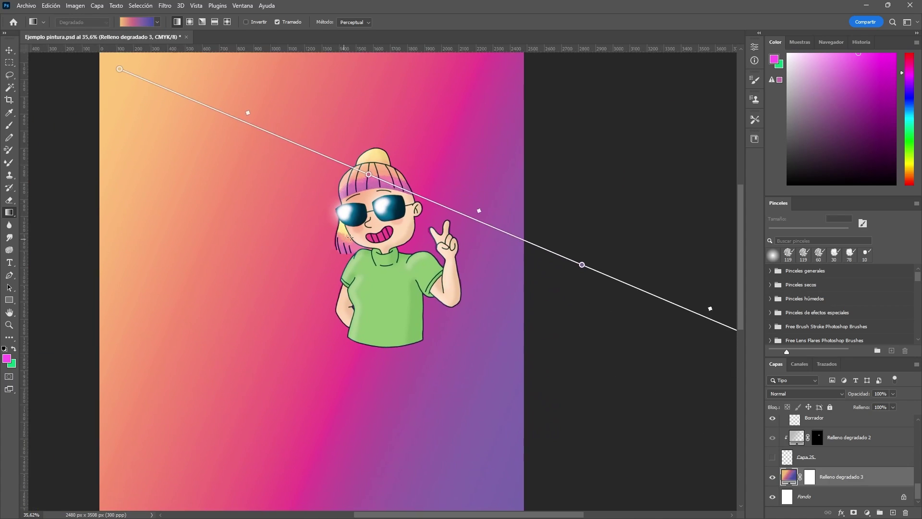
{"action": "scroll", "coordinate": [381, 260], "scroll_direction": "up", "scroll_amount": 5}
{"action": "left_click", "coordinate": [773, 458]}
{"action": "scroll", "coordinate": [343, 361], "scroll_direction": "down", "scroll_amount": 6}
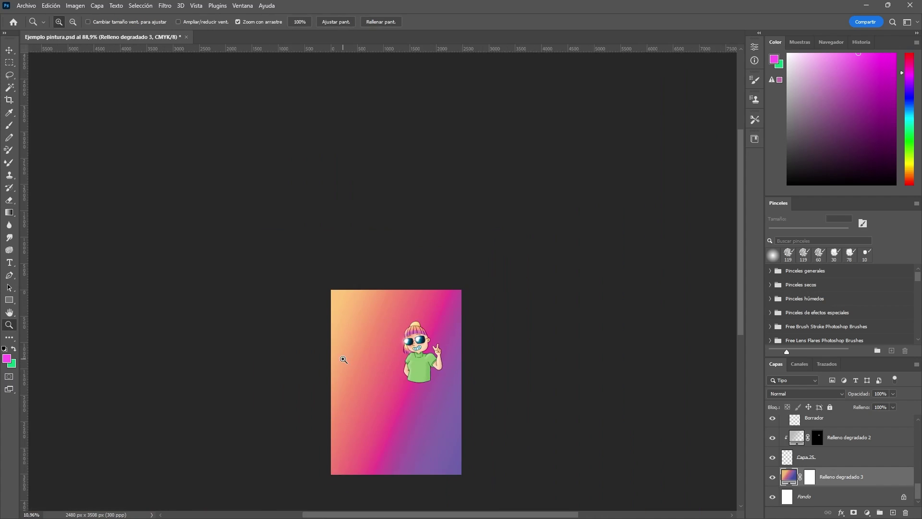
{"action": "scroll", "coordinate": [344, 364], "scroll_direction": "up", "scroll_amount": 3}
{"action": "mouse_move", "coordinate": [345, 366]}
{"action": "left_mouse_down"}
{"action": "mouse_move", "coordinate": [337, 311]}
{"action": "mouse_move", "coordinate": [592, 276]}
{"action": "left_mouse_up"}
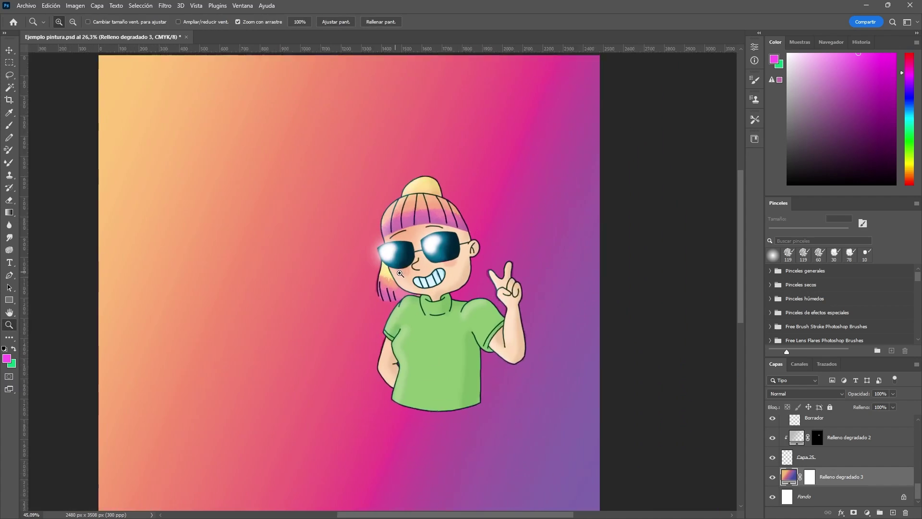